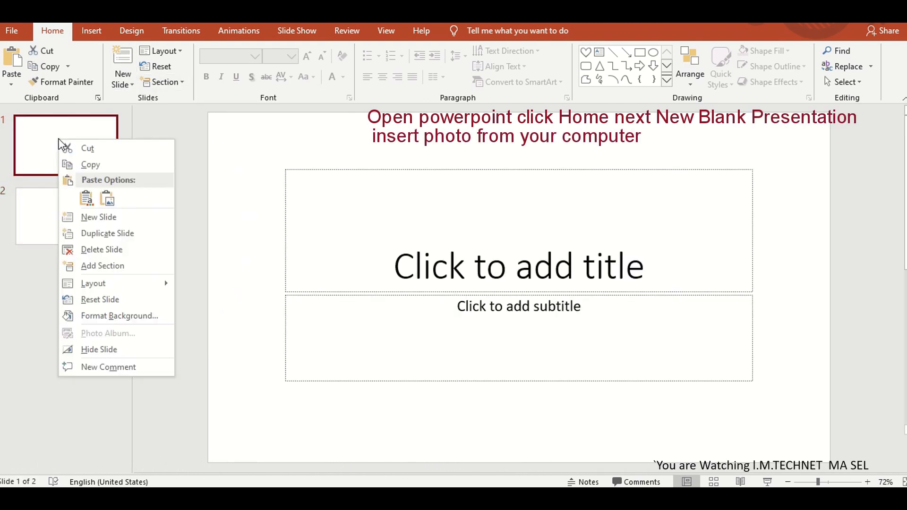
# Step: Delete the extra second title slide so the new presentation has one slide
pyautogui.click(90, 148)
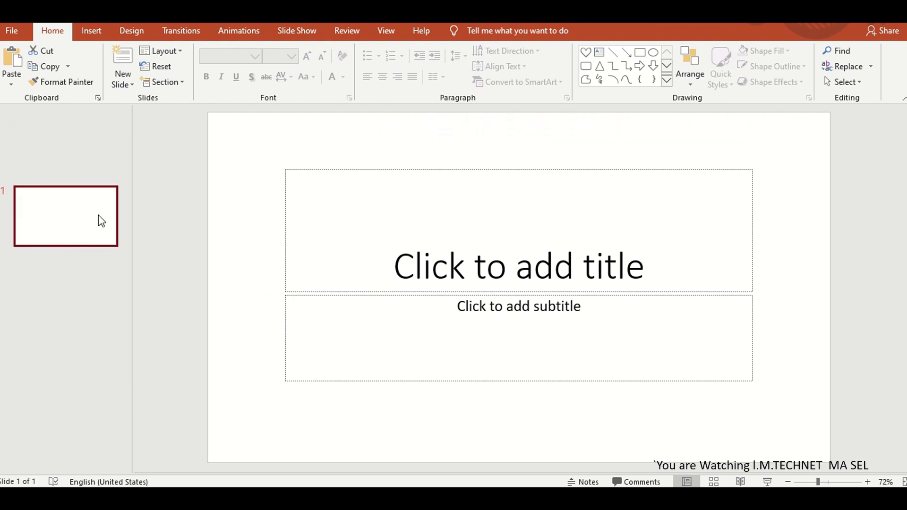
# Step: Insert the first dog photo from the computer onto slide 1
pyautogui.click(96, 33)
pyautogui.click(91, 77)
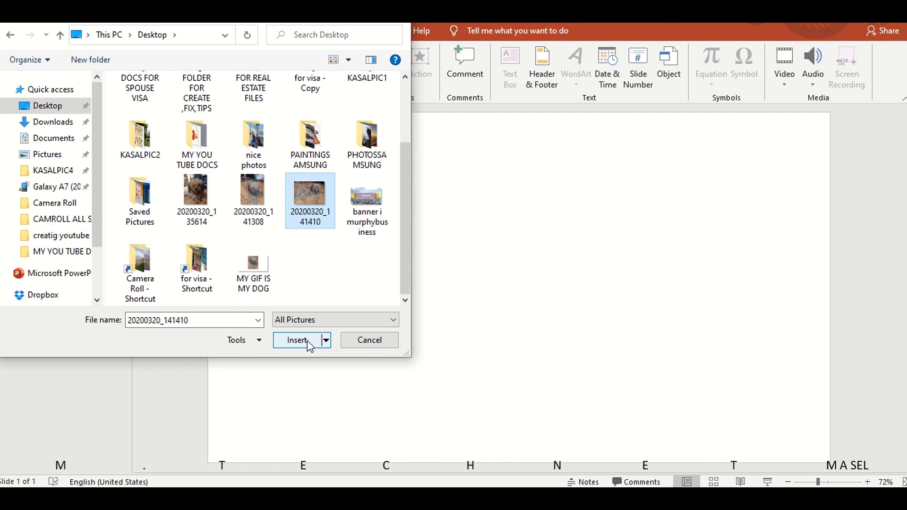
pyautogui.click(297, 340)
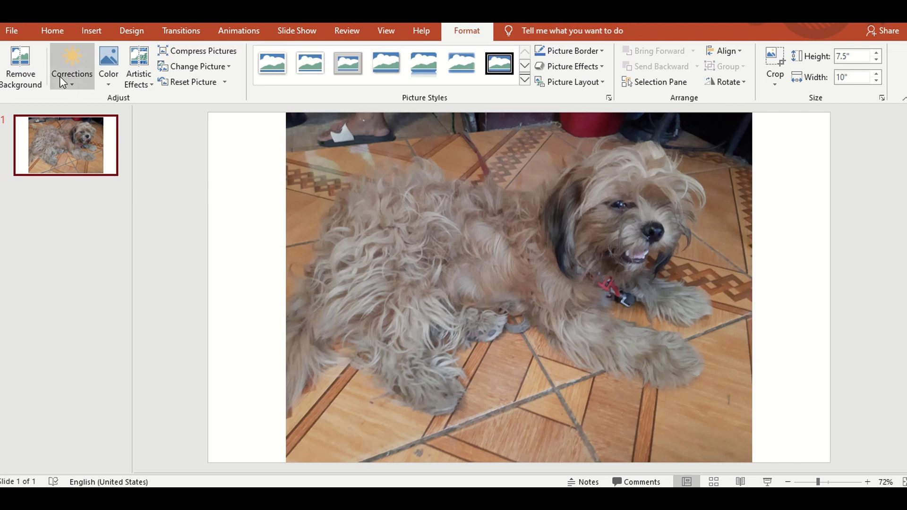
# Step: Add a blank-layout second slide and insert the second dog photo on it
pyautogui.click(53, 31)
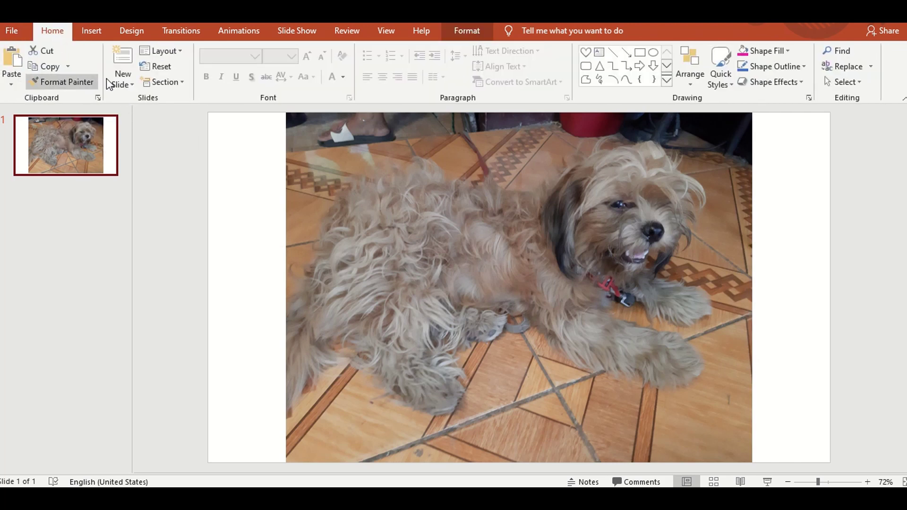
pyautogui.click(125, 84)
pyautogui.click(162, 251)
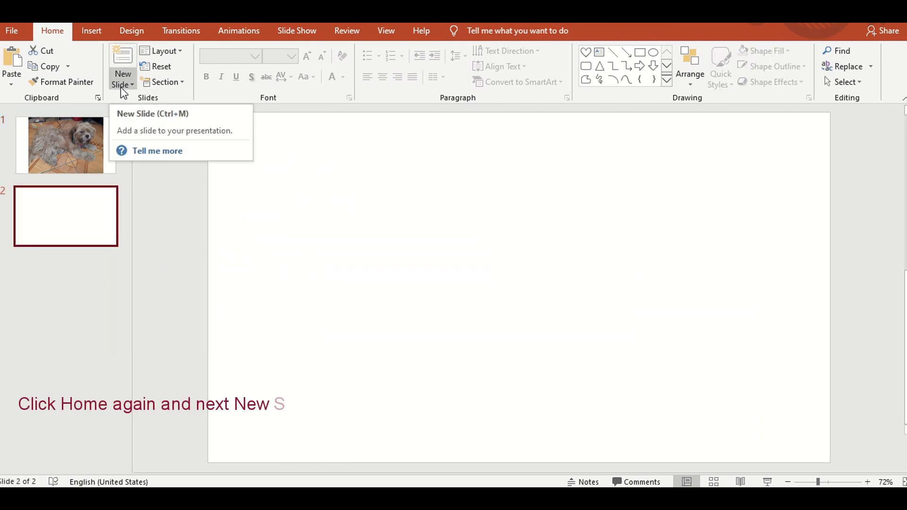
pyautogui.click(91, 31)
pyautogui.click(89, 76)
pyautogui.click(129, 114)
pyautogui.click(297, 340)
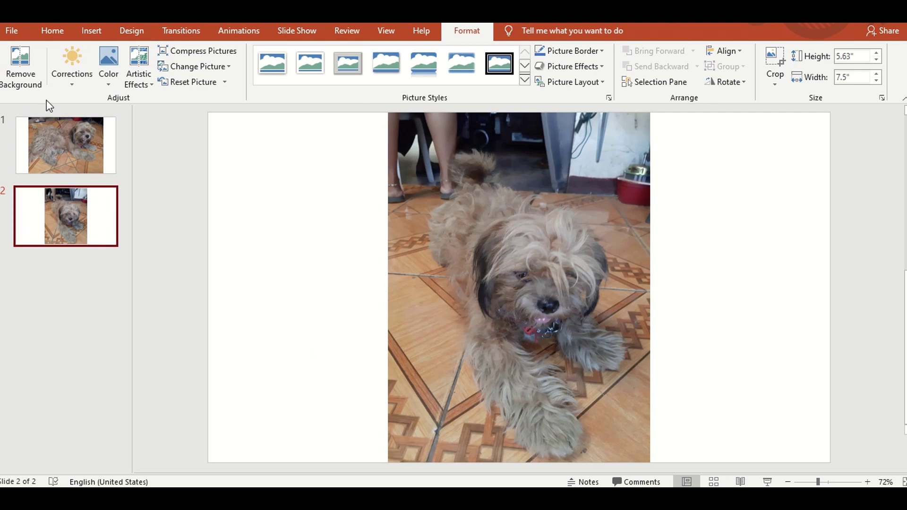
# Step: Add a blank-layout third slide and browse this device for its dog photo
pyautogui.click(52, 31)
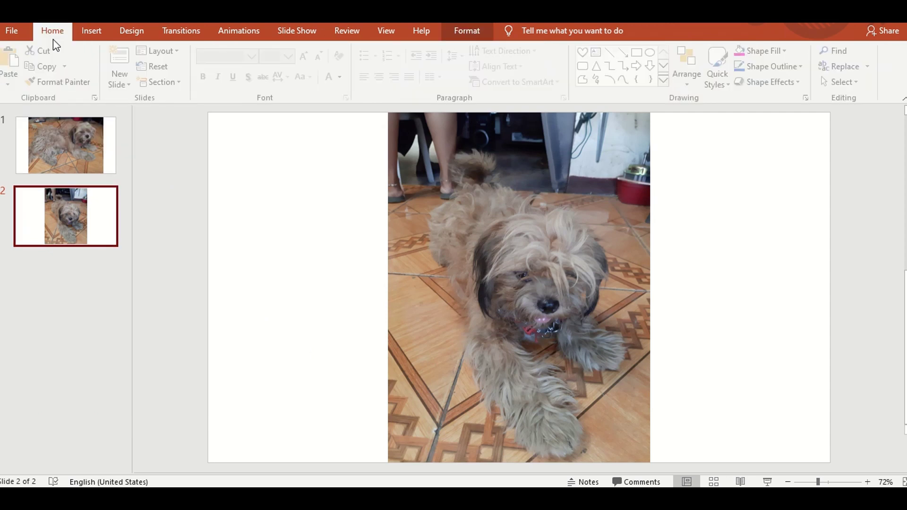
pyautogui.click(129, 85)
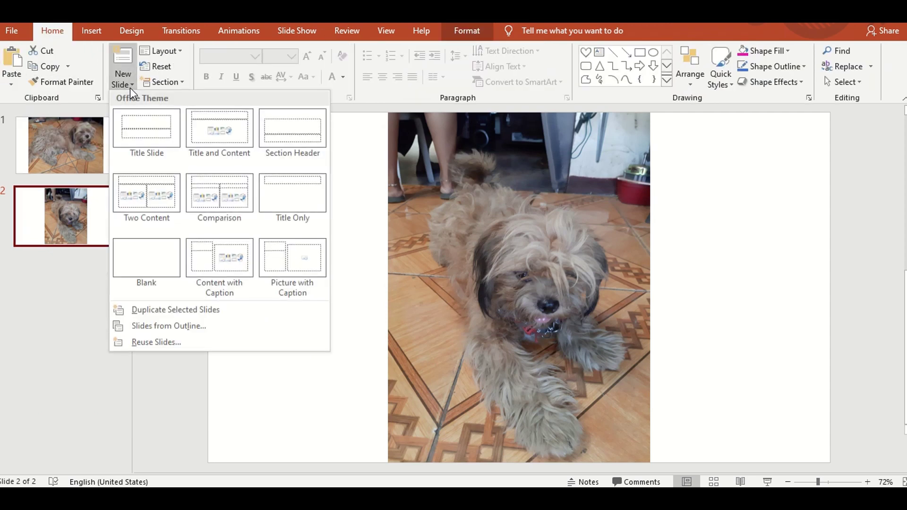
pyautogui.click(128, 281)
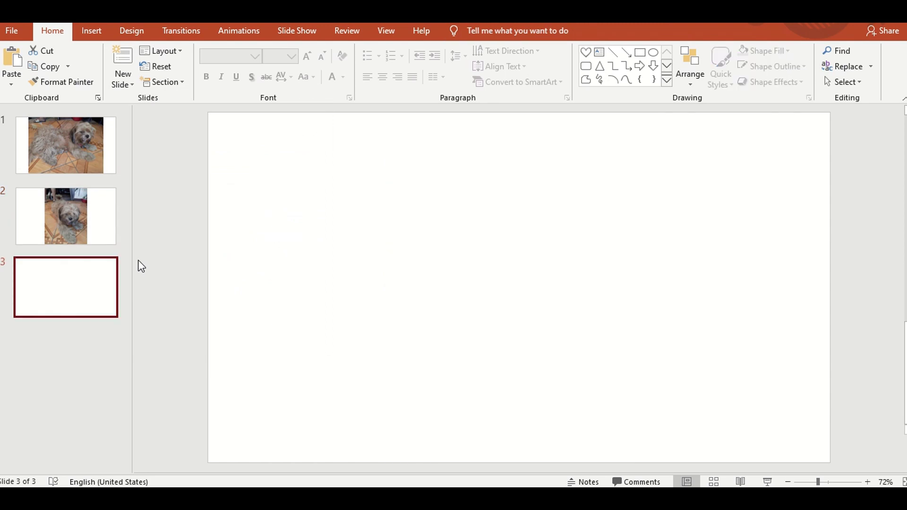
pyautogui.click(99, 31)
pyautogui.click(105, 72)
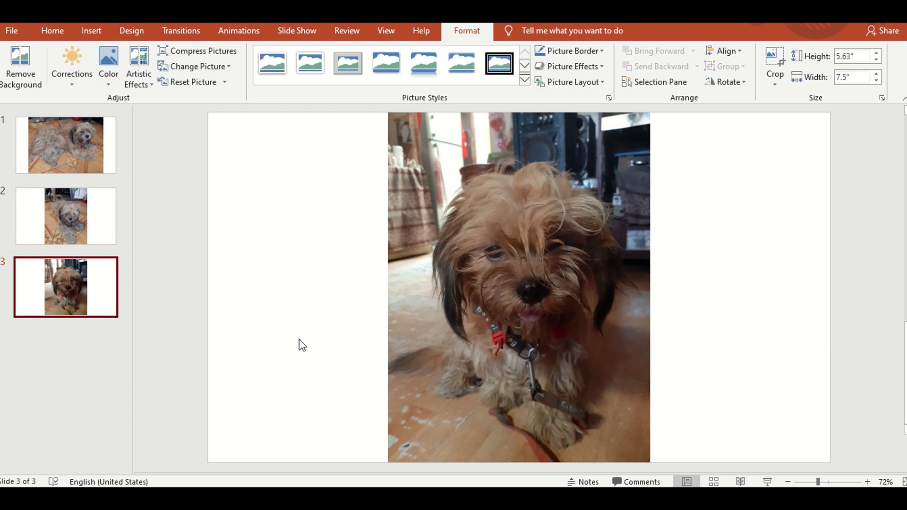
# Step: Crop slide 1's dog photo and resize it to about 5.97 inches high
pyautogui.click(68, 132)
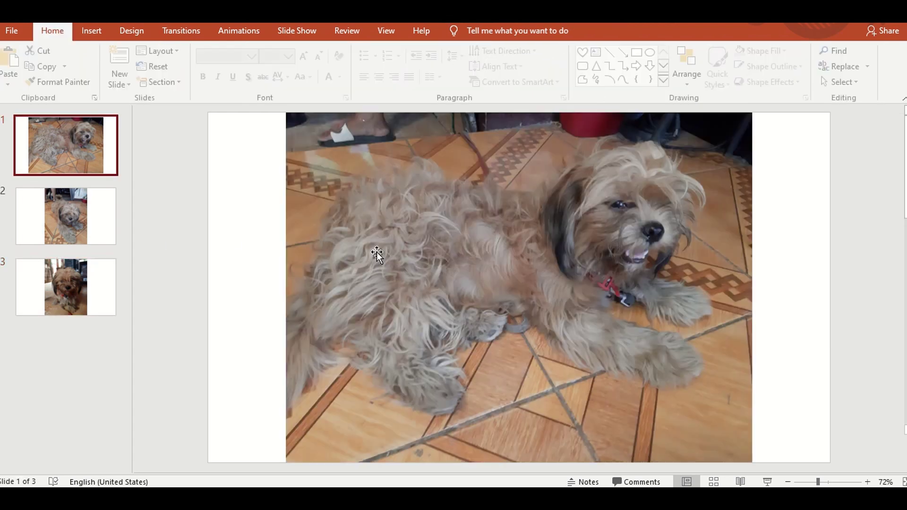
pyautogui.click(527, 257)
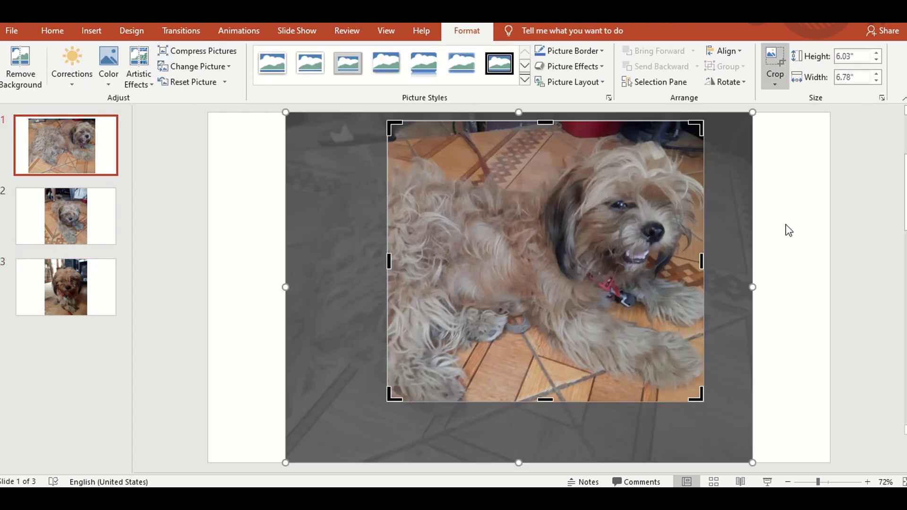
pyautogui.press('Escape')
pyautogui.click(786, 225)
pyautogui.click(651, 403)
pyautogui.moveTo(542, 401); pyautogui.dragTo(540, 457)
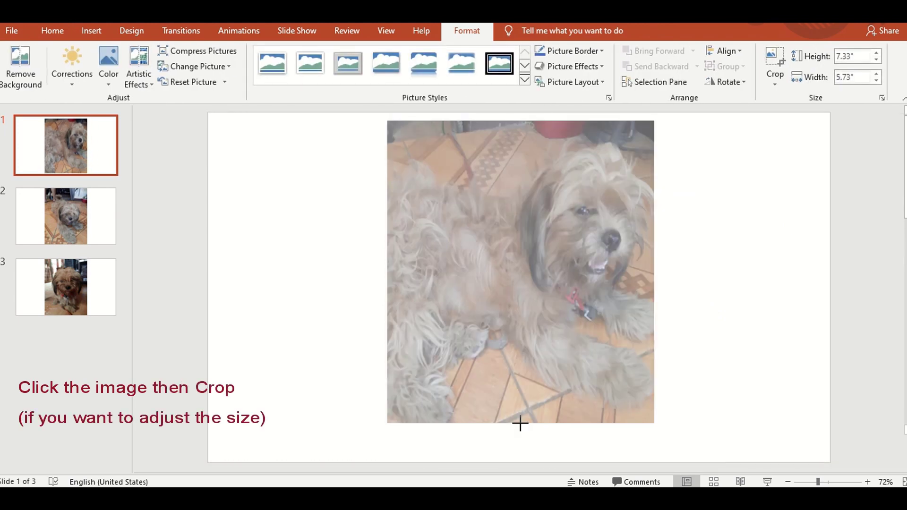
pyautogui.moveTo(538, 130); pyautogui.dragTo(524, 119)
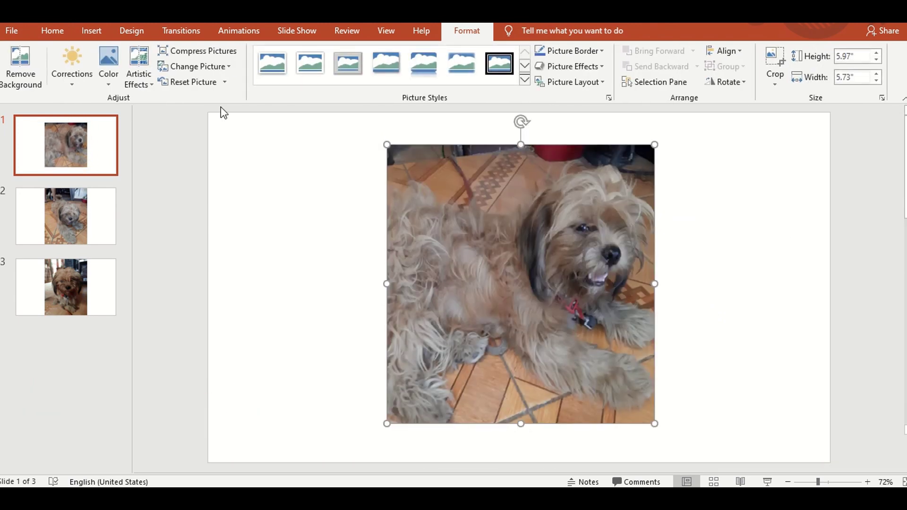
# Step: Draw a small heart shape on the photo and copy it to another spot
pyautogui.click(96, 31)
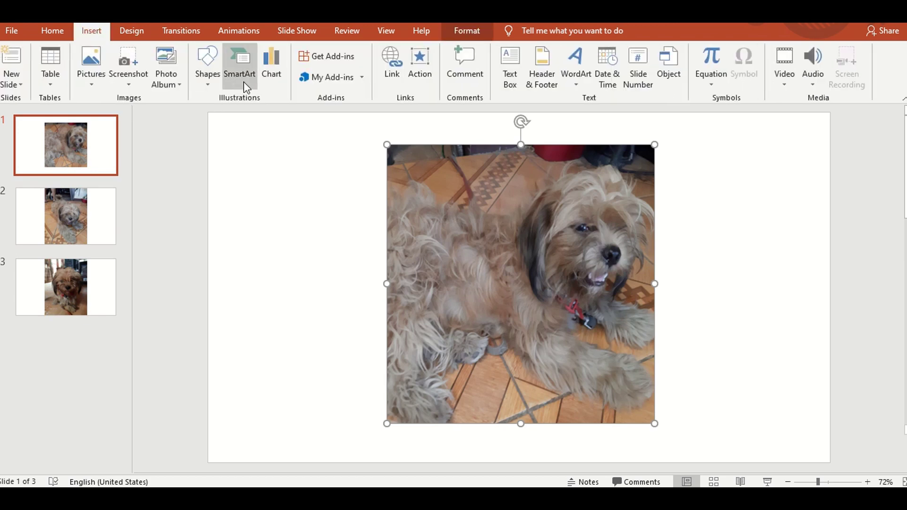
pyautogui.click(208, 81)
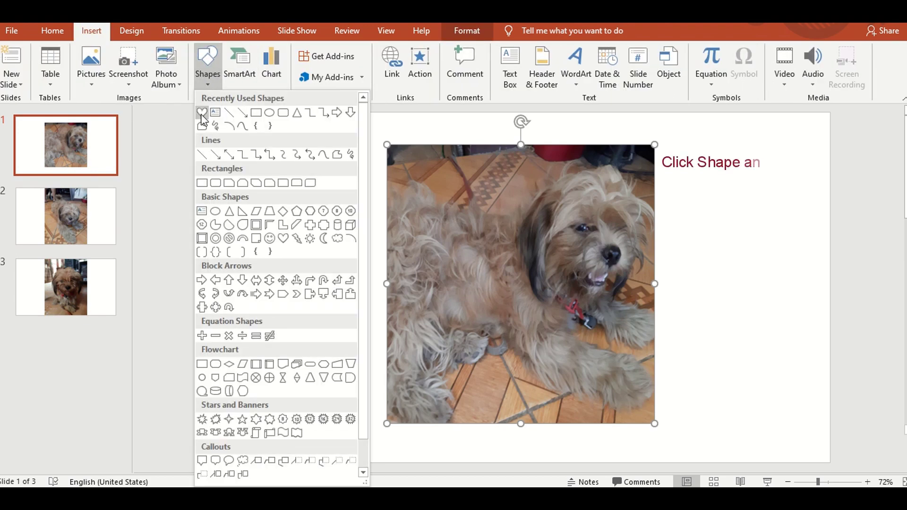
pyautogui.click(201, 113)
pyautogui.moveTo(469, 391); pyautogui.dragTo(425, 358)
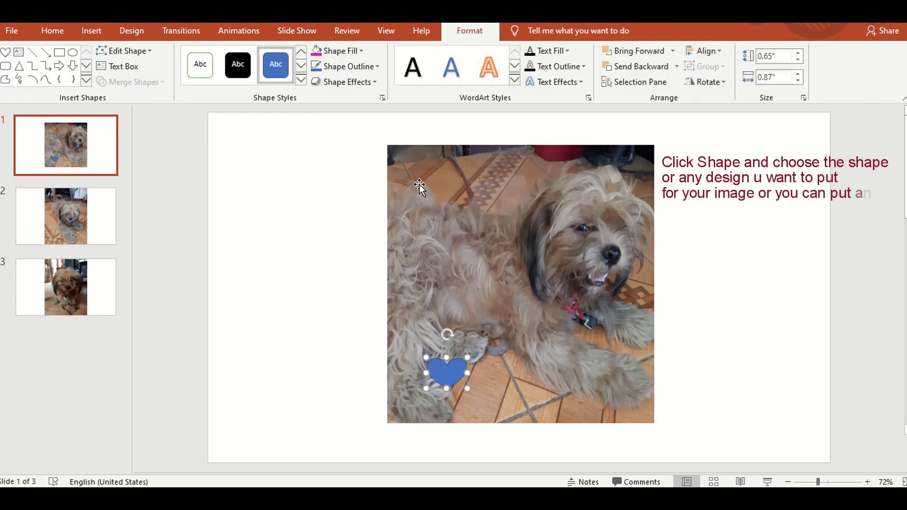
pyautogui.moveTo(450, 372); pyautogui.dragTo(540, 362)
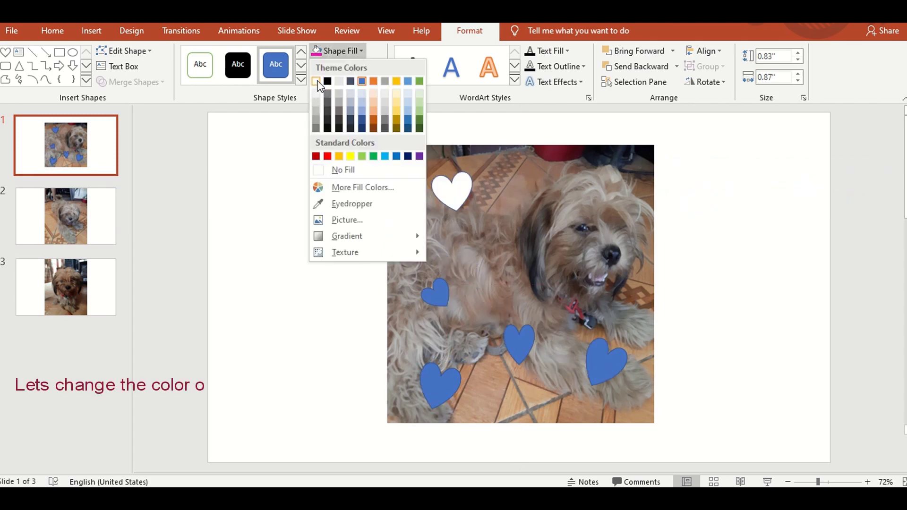
# Step: Fill the top heart white and the small left heart red
pyautogui.click(318, 83)
pyautogui.click(436, 293)
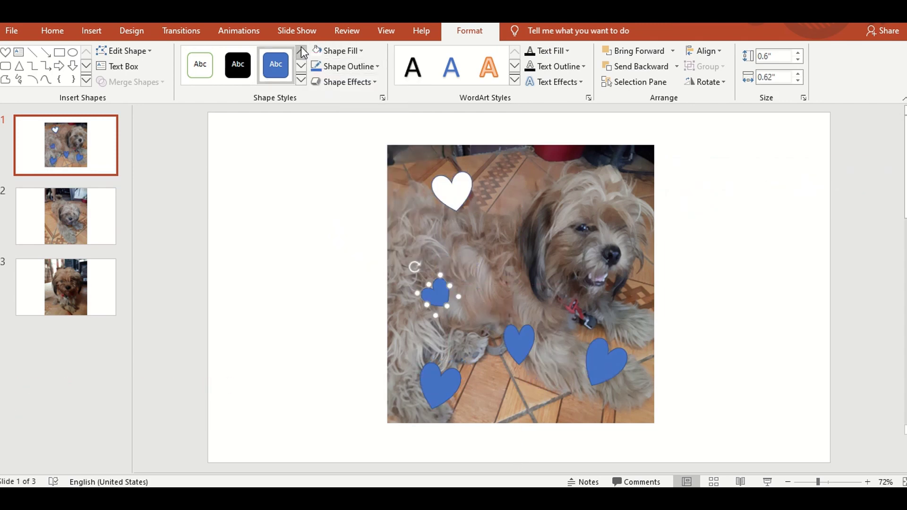
pyautogui.click(362, 51)
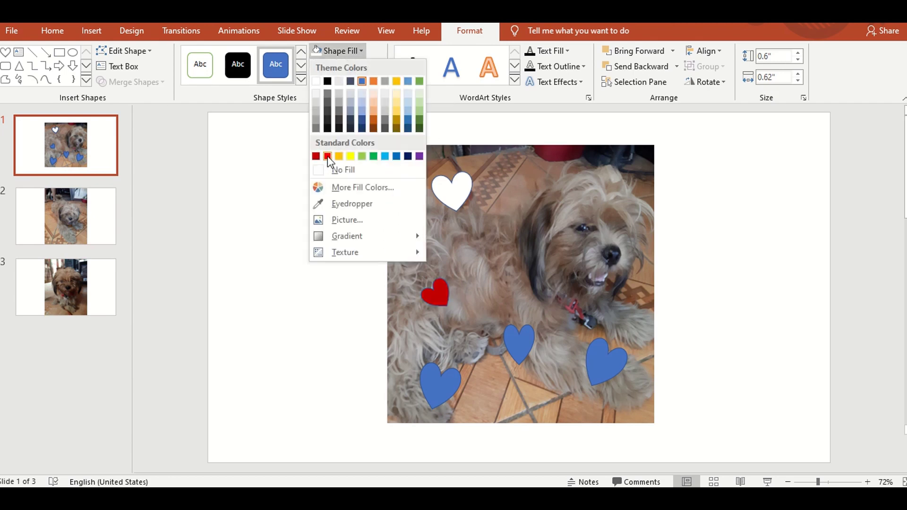
pyautogui.click(328, 156)
pyautogui.click(84, 227)
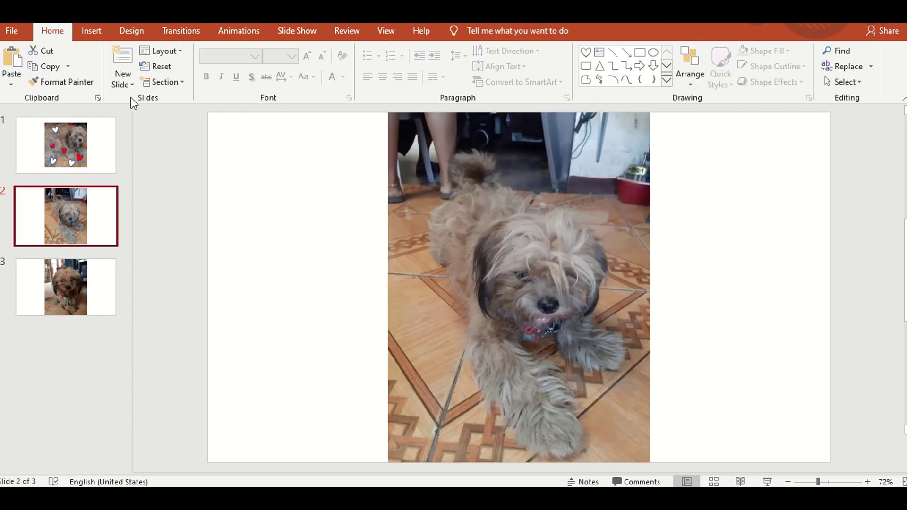
pyautogui.click(98, 31)
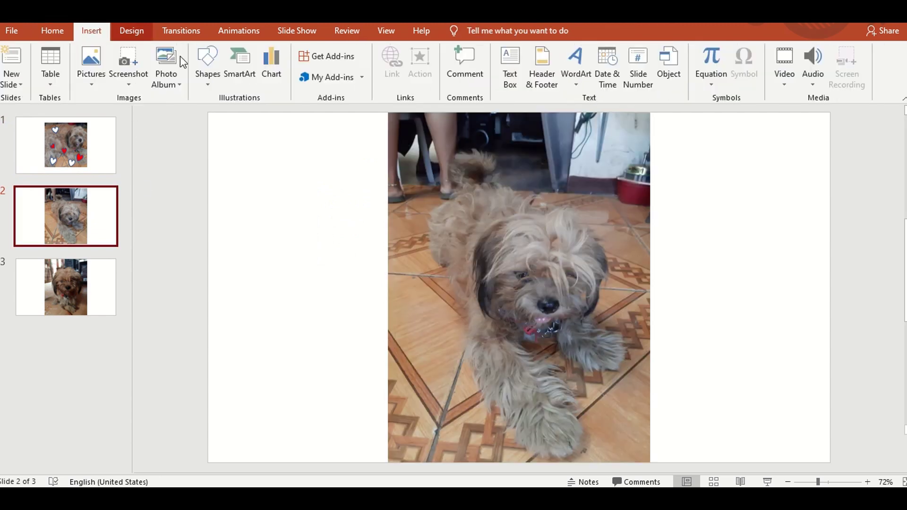
# Step: Draw heart shapes on slide 2's dog photo, copying and repositioning them
pyautogui.click(207, 83)
pyautogui.click(201, 112)
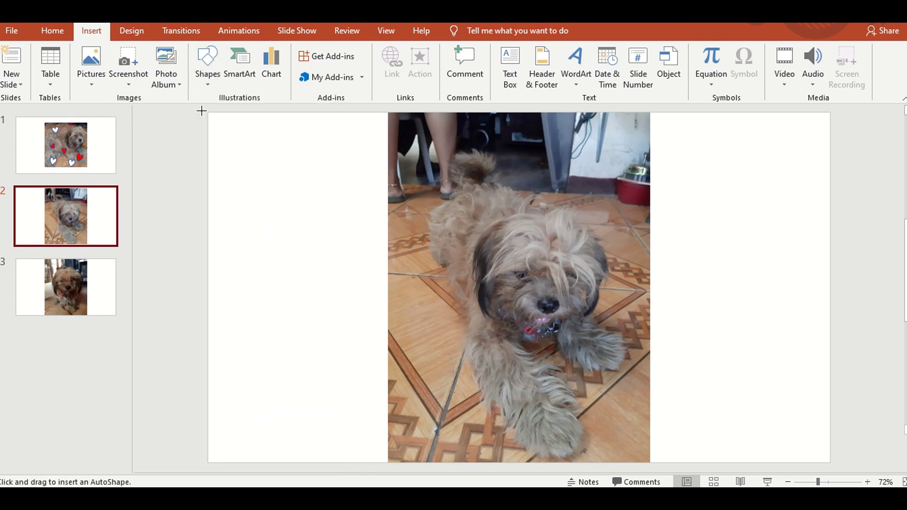
pyautogui.moveTo(483, 401)
pyautogui.mouseDown()
pyautogui.moveTo(507, 426)
pyautogui.moveTo(478, 375)
pyautogui.mouseUp()
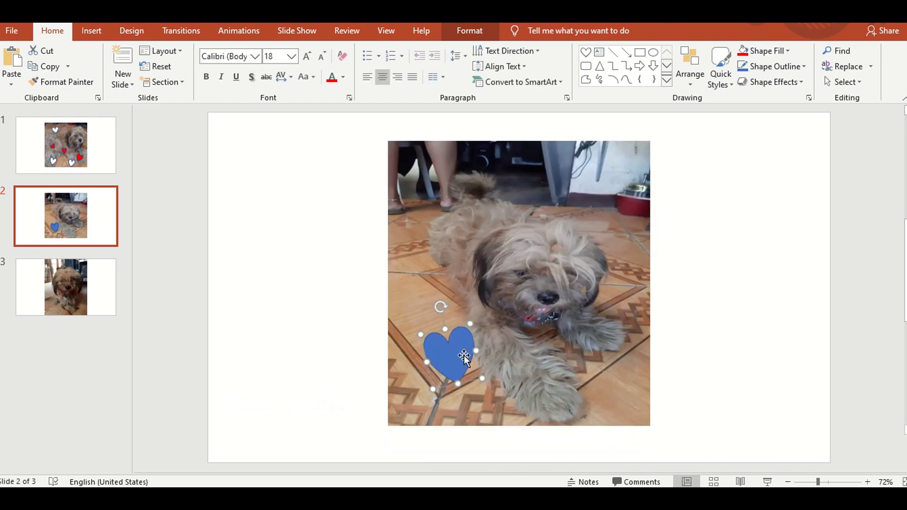
pyautogui.moveTo(464, 356); pyautogui.dragTo(441, 251)
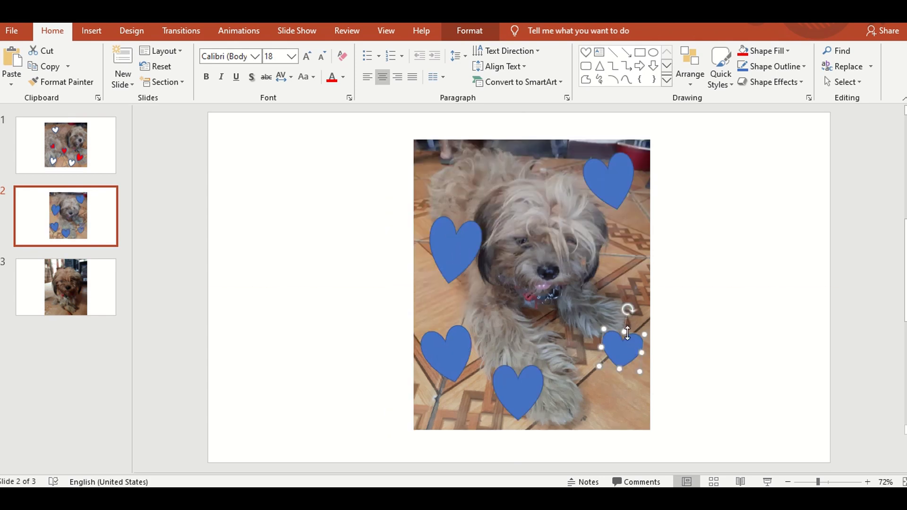
pyautogui.moveTo(518, 393); pyautogui.dragTo(616, 339)
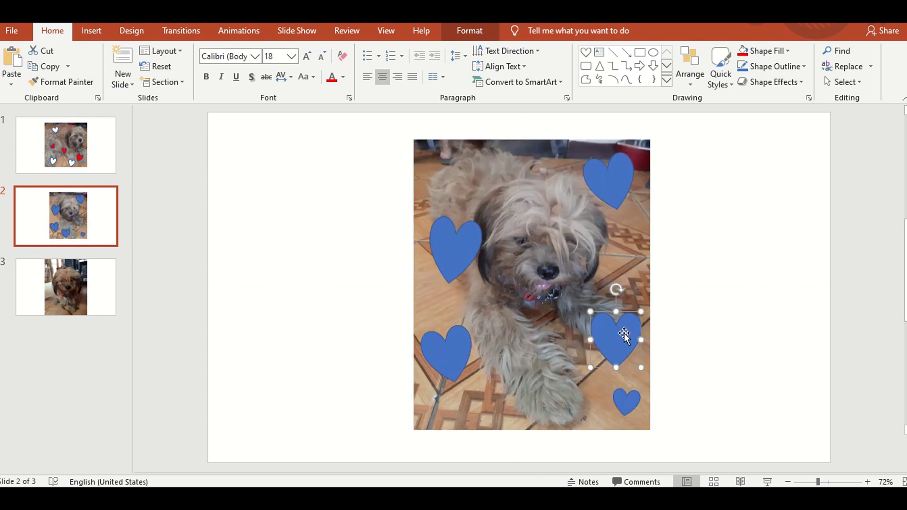
# Step: Fill the left-middle heart white and the bottom-left heart red
pyautogui.click(468, 249)
pyautogui.rightClick(468, 248)
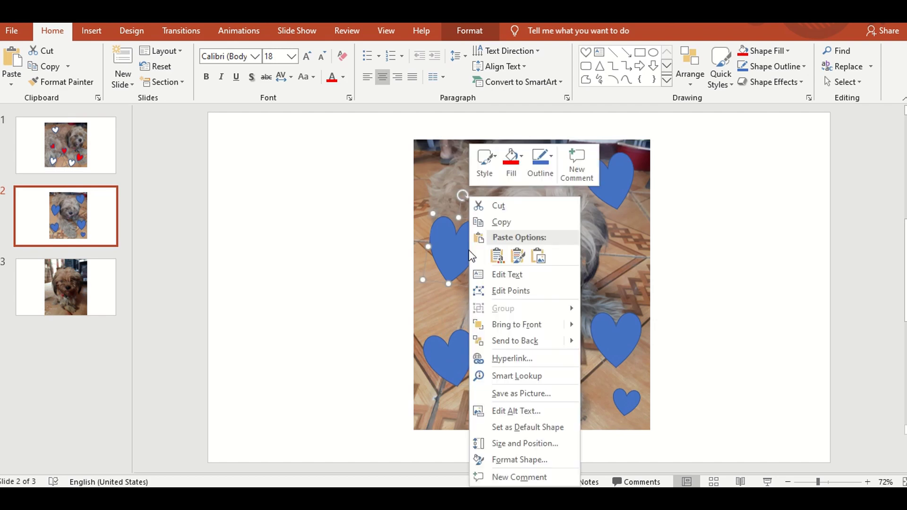
pyautogui.click(524, 163)
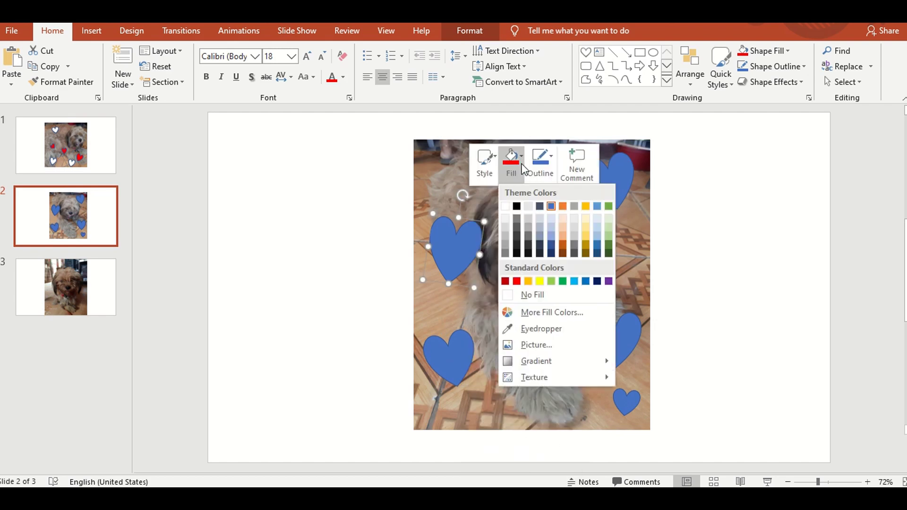
pyautogui.click(506, 207)
pyautogui.click(452, 357)
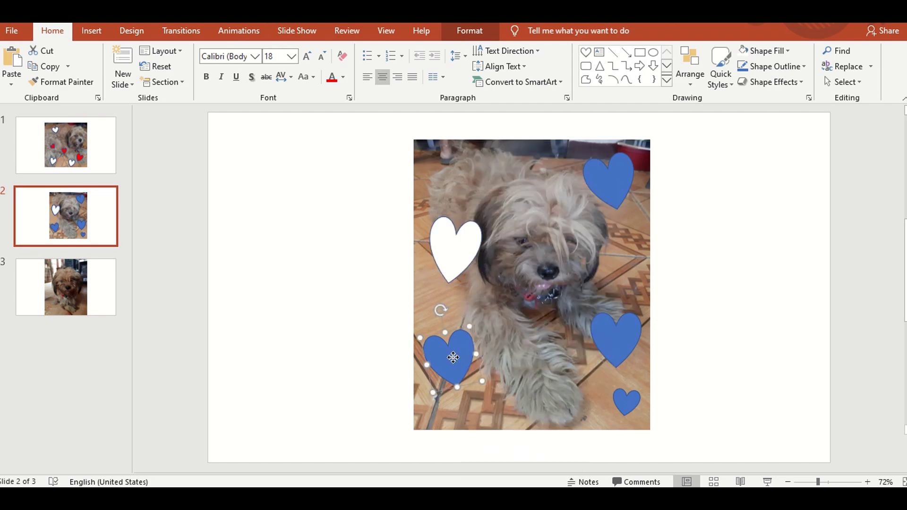
pyautogui.rightClick(452, 357)
pyautogui.click(508, 384)
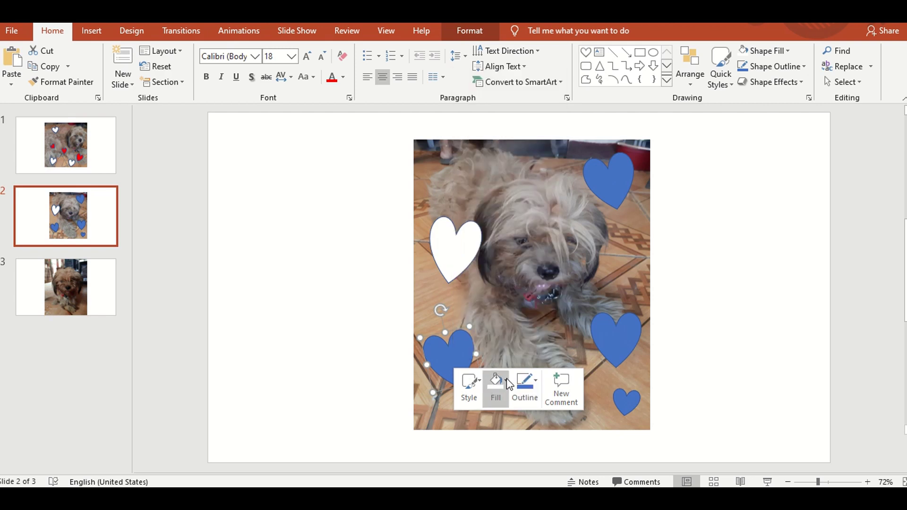
pyautogui.click(498, 264)
pyautogui.click(619, 353)
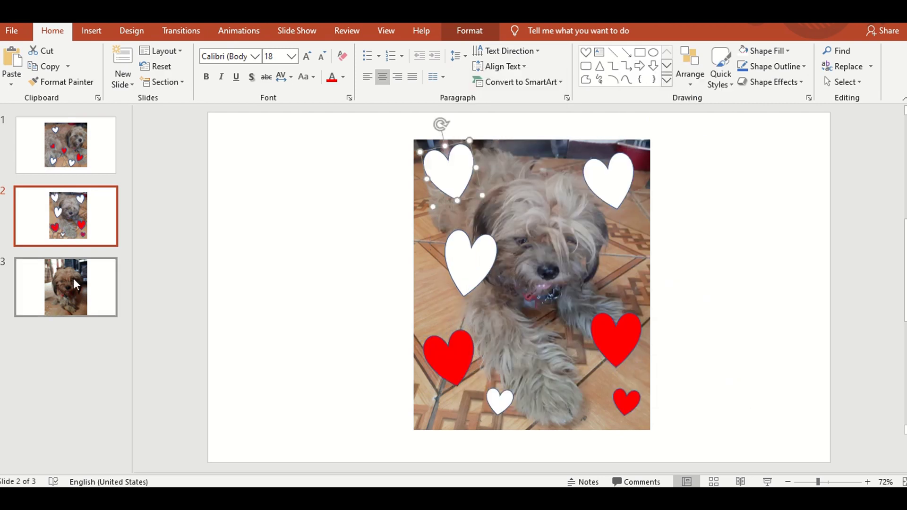
pyautogui.click(74, 281)
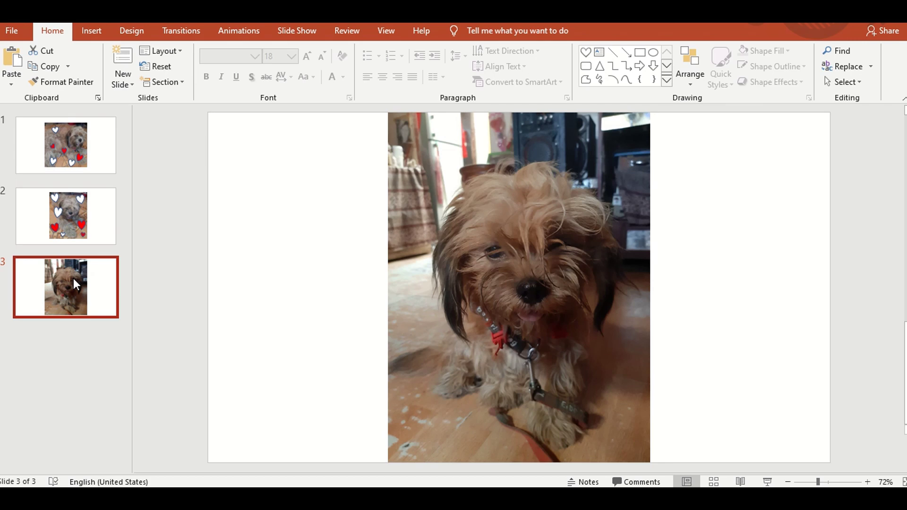
# Step: Crop slide 3's dog photo, trimming its edges to centre it
pyautogui.rightClick(540, 214)
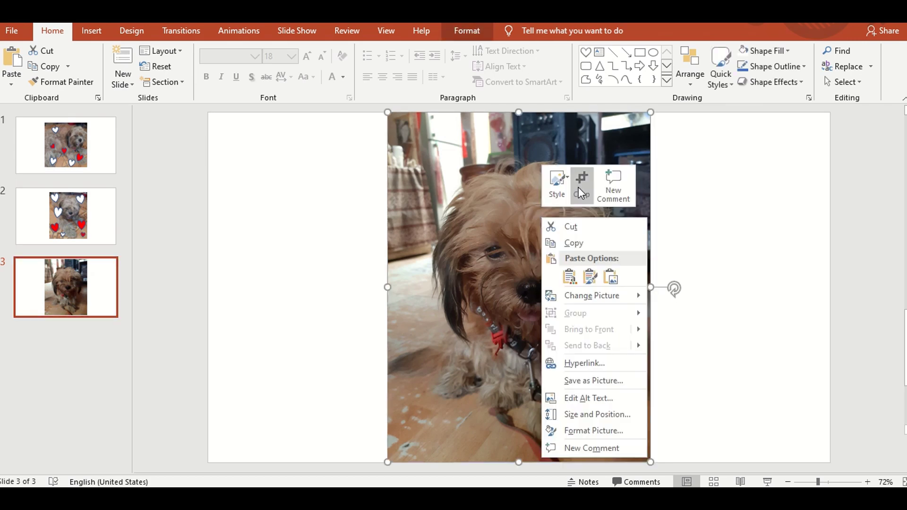
pyautogui.click(630, 147)
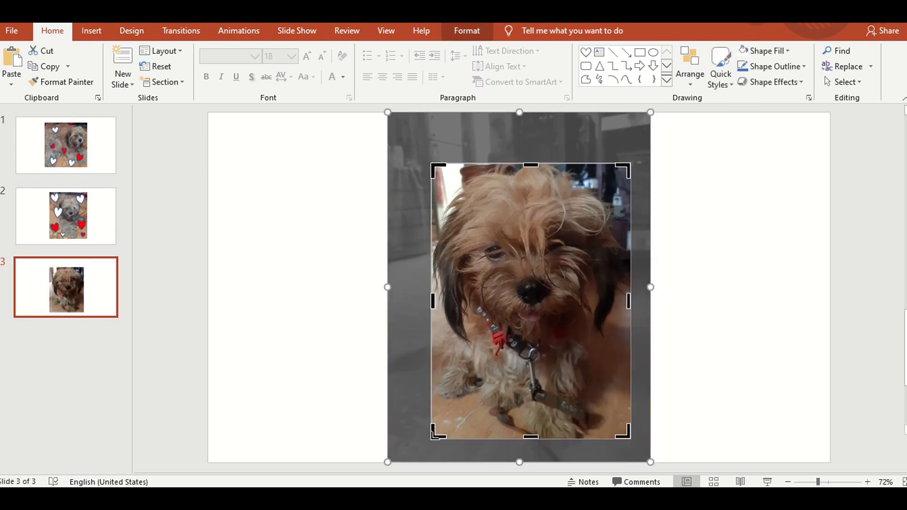
pyautogui.moveTo(605, 239); pyautogui.dragTo(606, 226)
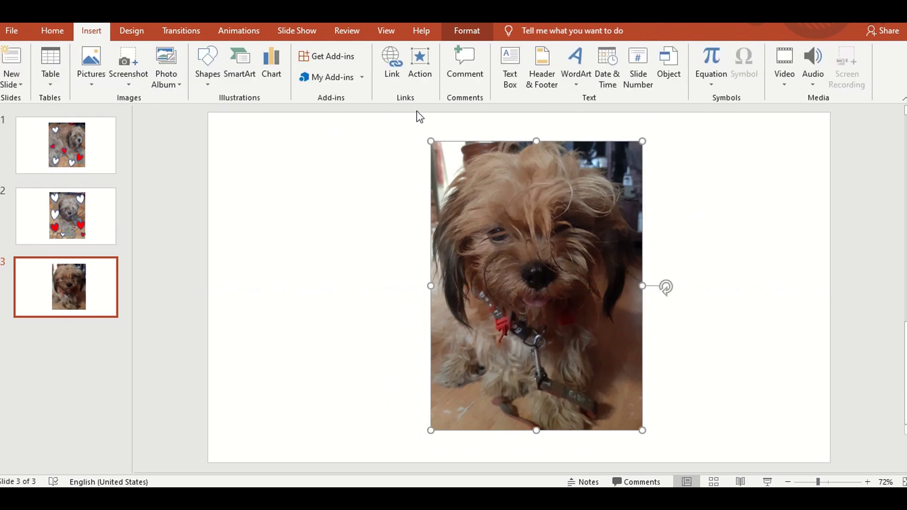
# Step: Draw heart shapes over slide 3's dog photo
pyautogui.click(206, 80)
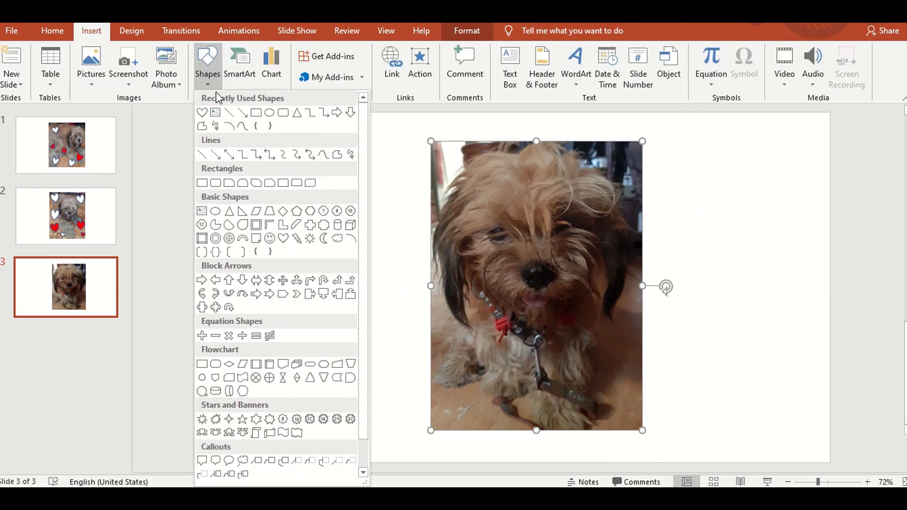
pyautogui.click(201, 112)
pyautogui.moveTo(497, 373); pyautogui.dragTo(463, 307)
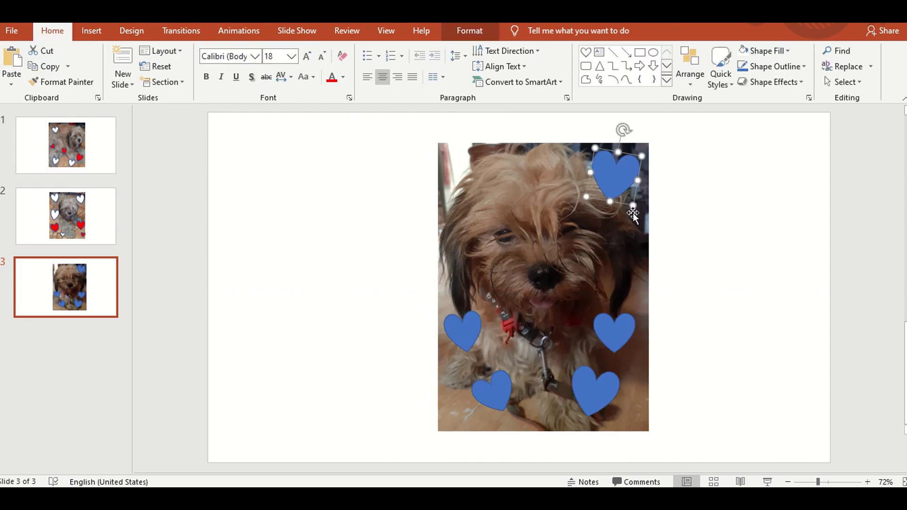
# Step: Fill the top-right heart white and the lower-right heart red
pyautogui.rightClick(610, 185)
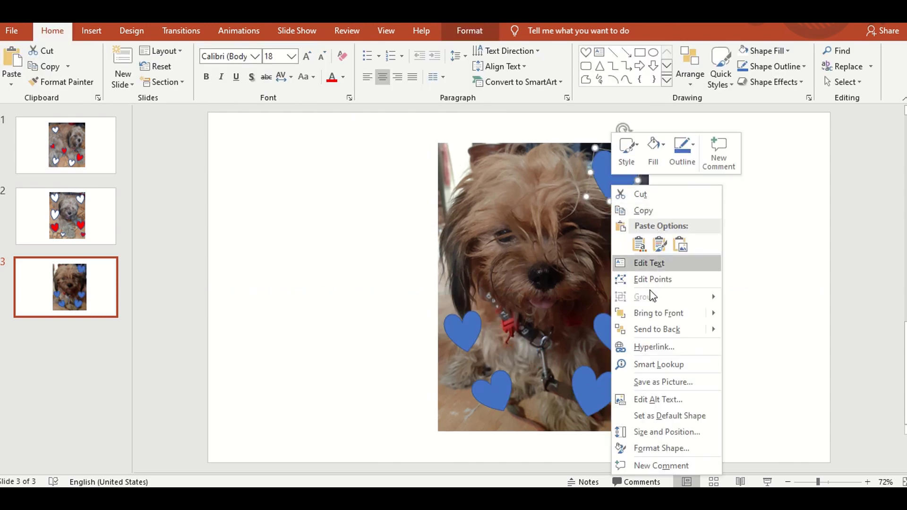
pyautogui.click(663, 152)
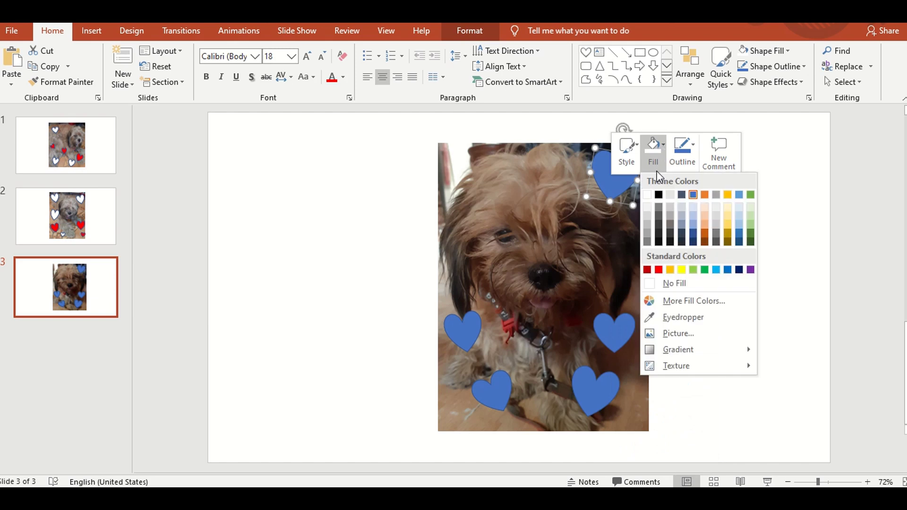
pyautogui.click(648, 195)
pyautogui.rightClick(614, 336)
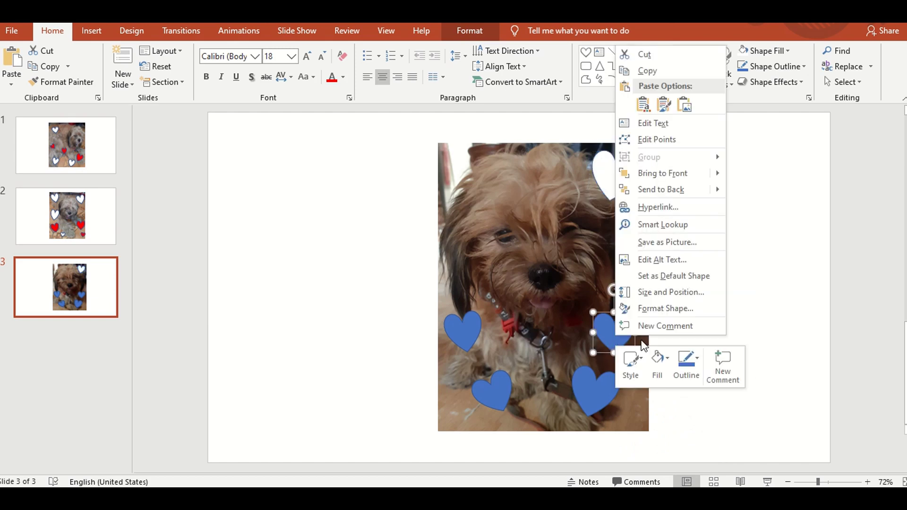
pyautogui.click(658, 361)
pyautogui.click(660, 241)
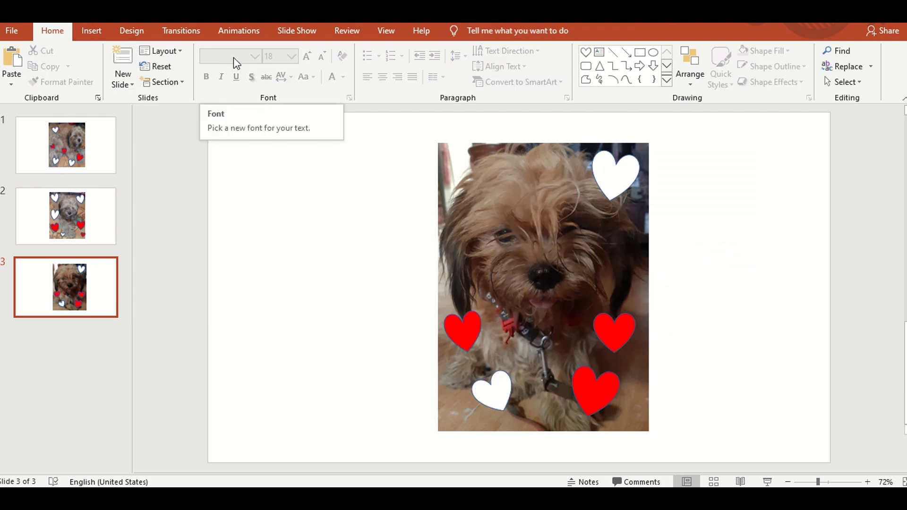
pyautogui.click(71, 142)
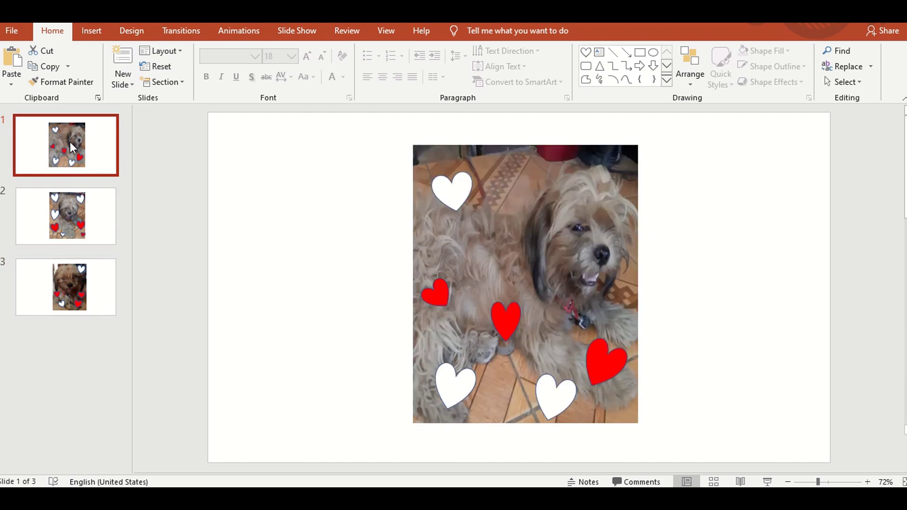
pyautogui.click(92, 33)
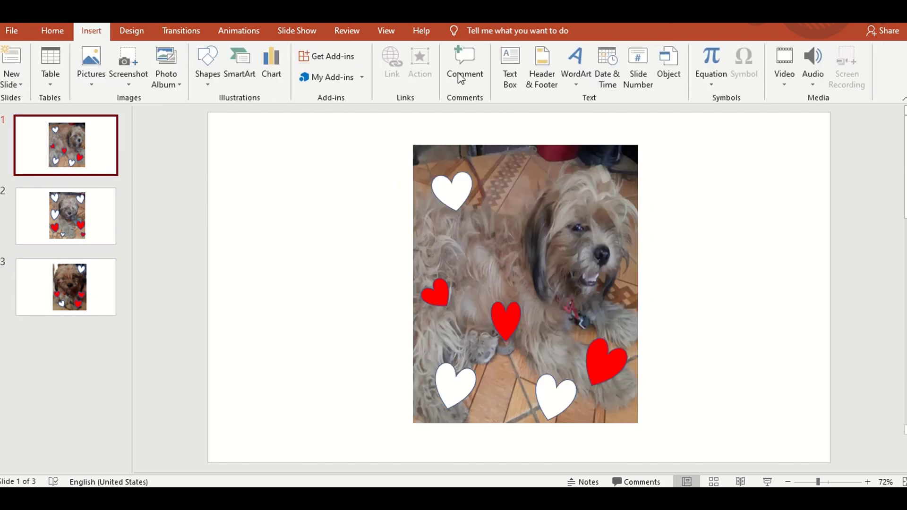
# Step: Place a text box with a yellow 44-point letter 'i' on slide 1's photo
pyautogui.click(511, 63)
pyautogui.moveTo(496, 234)
pyautogui.mouseDown()
pyautogui.moveTo(520, 287)
pyautogui.moveTo(515, 279)
pyautogui.mouseUp()
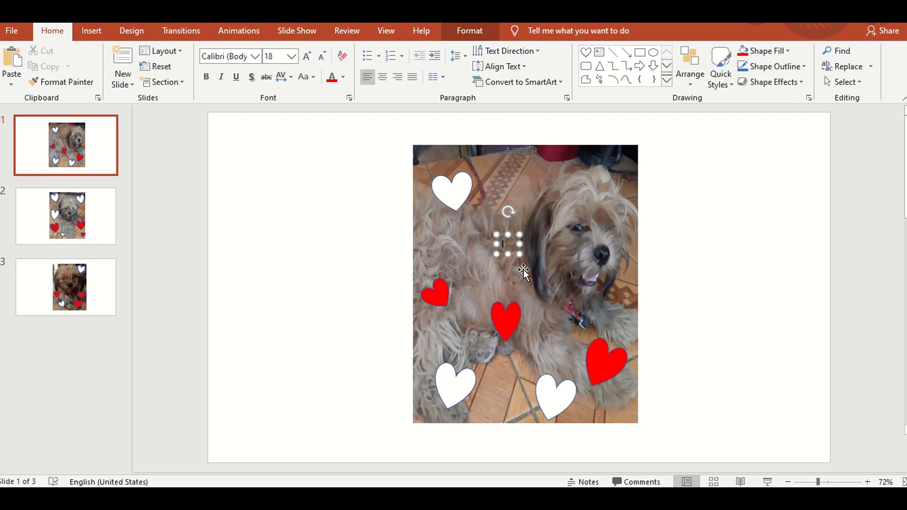
pyautogui.click(487, 246)
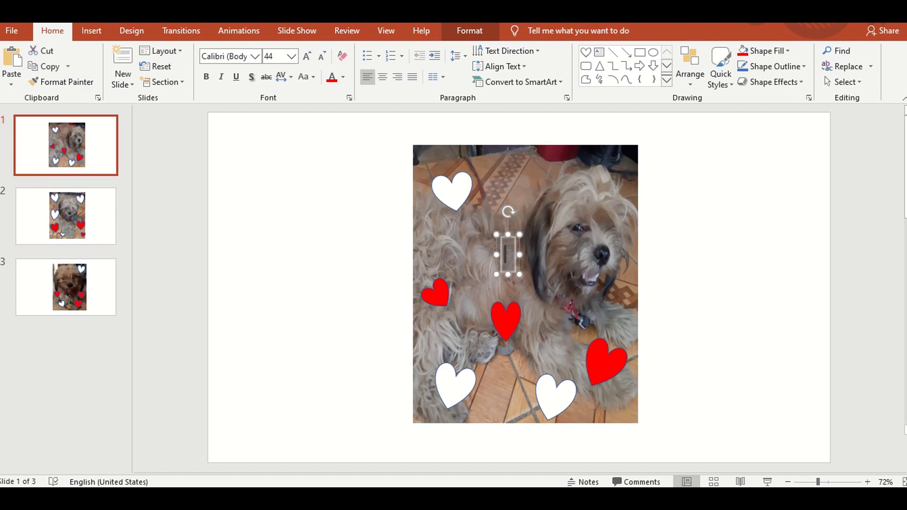
pyautogui.click(627, 230)
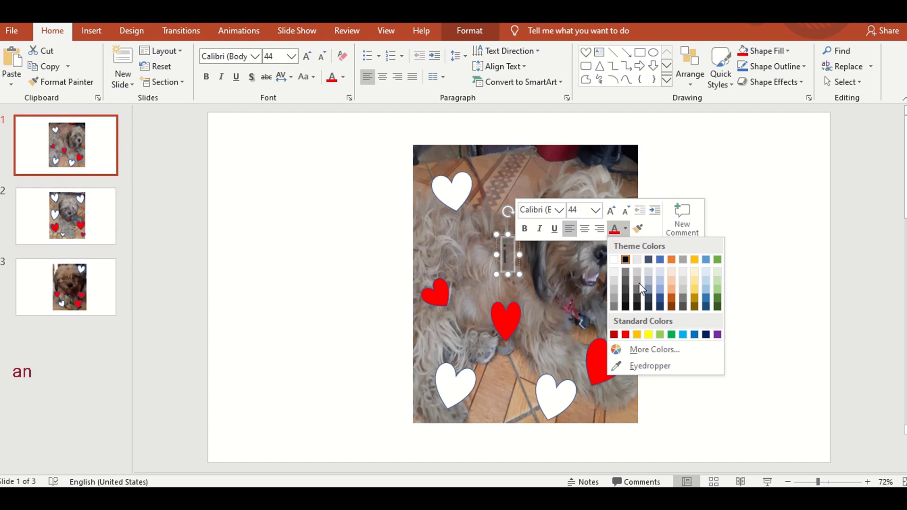
pyautogui.click(649, 335)
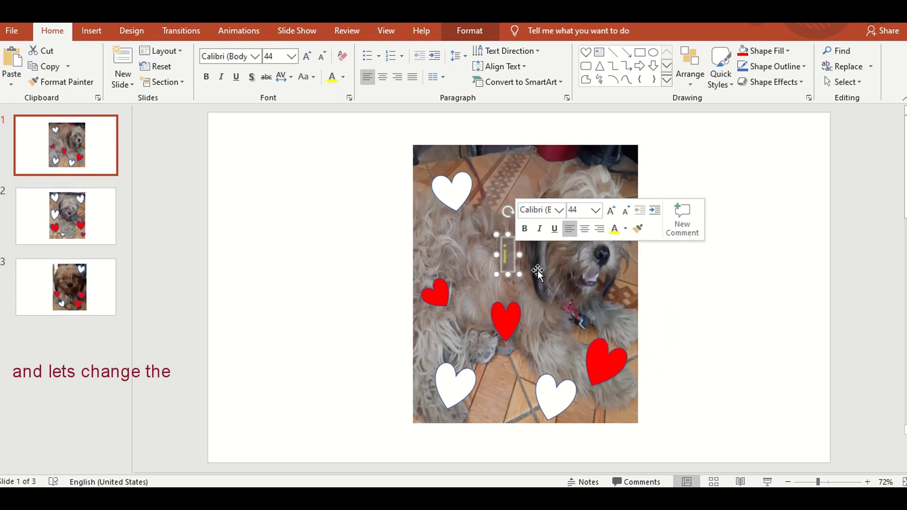
pyautogui.click(63, 210)
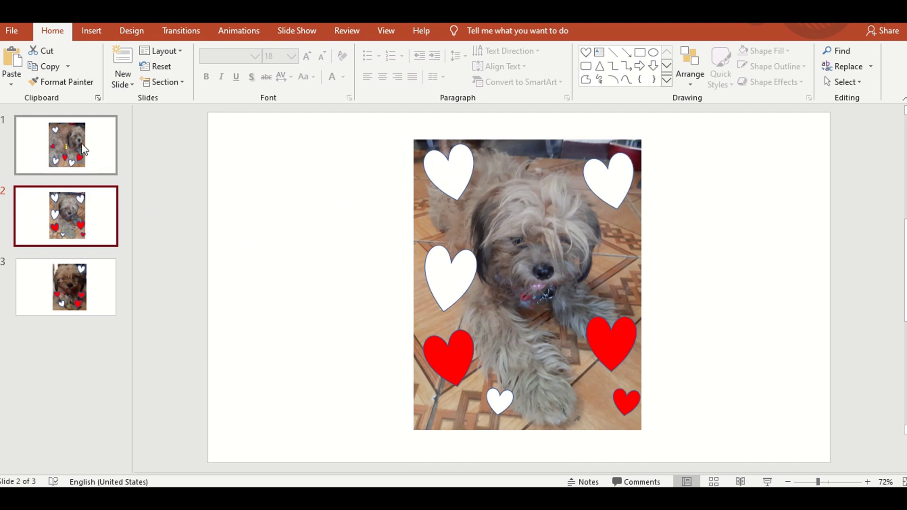
# Step: Add a text box reading 'LOVE' in yellow 72-point over the dog's chest on slide 2
pyautogui.click(91, 30)
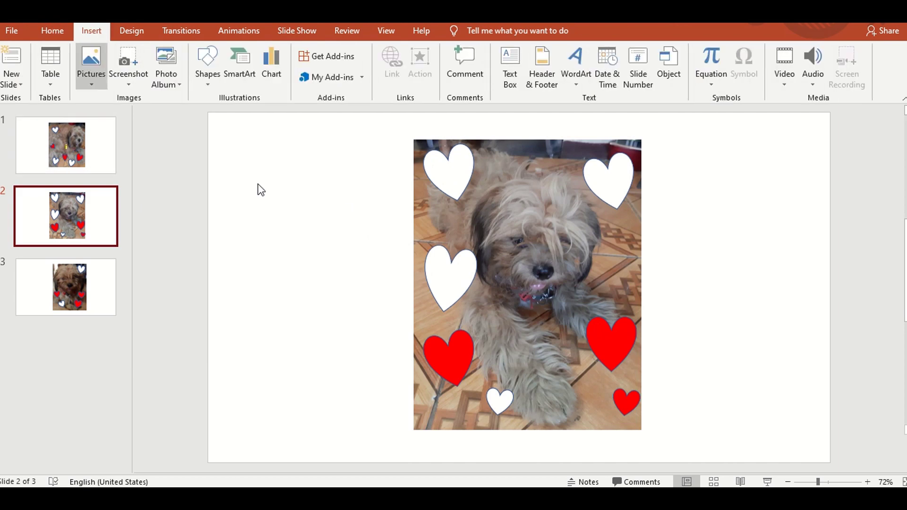
pyautogui.click(512, 66)
pyautogui.moveTo(496, 290); pyautogui.dragTo(562, 355)
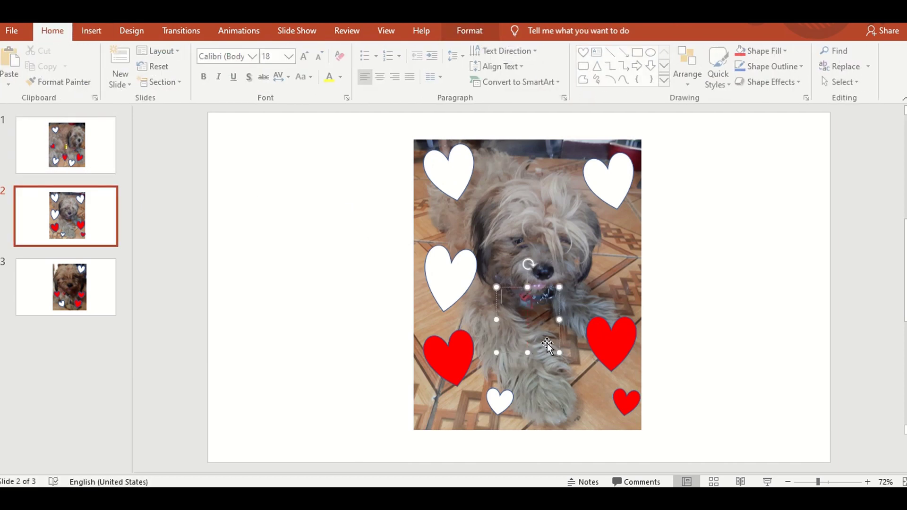
pyautogui.write('LOVE')
pyautogui.hotkey('ctrl', 'a')
pyautogui.click(613, 276)
pyautogui.click(633, 380)
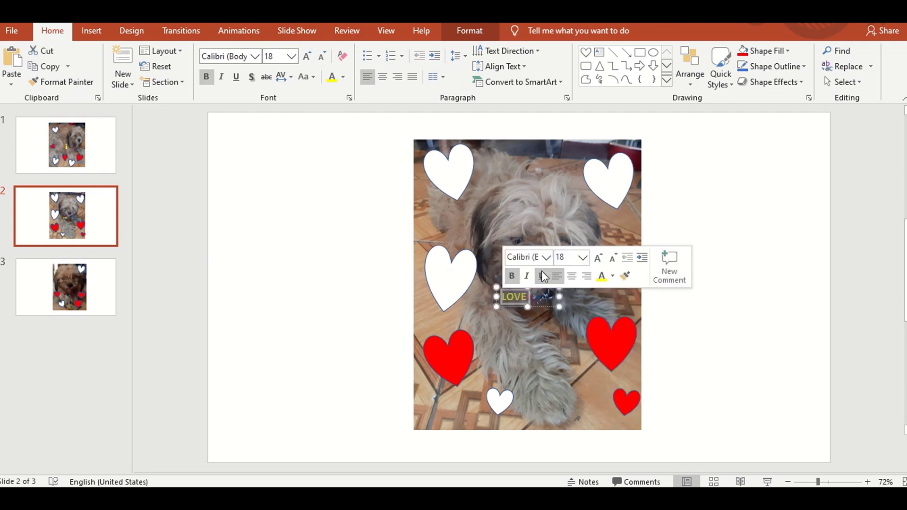
pyautogui.click(573, 257)
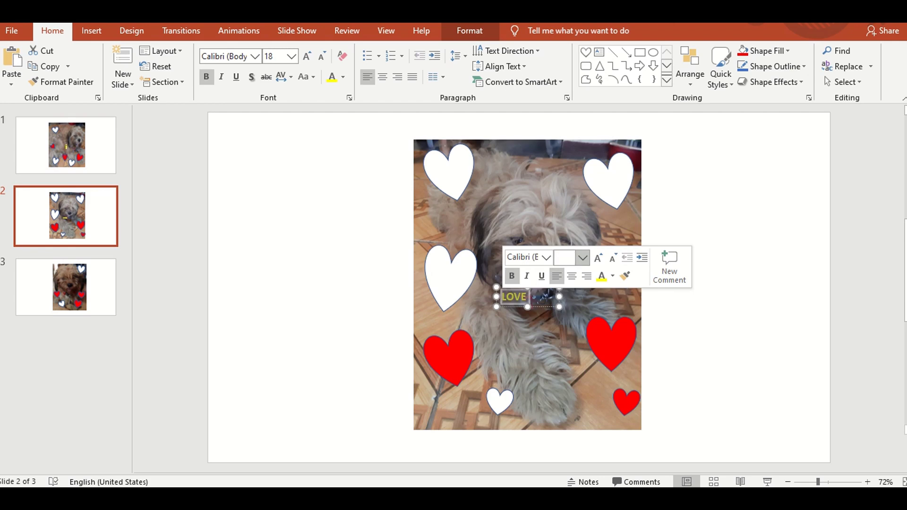
pyautogui.press('Return')
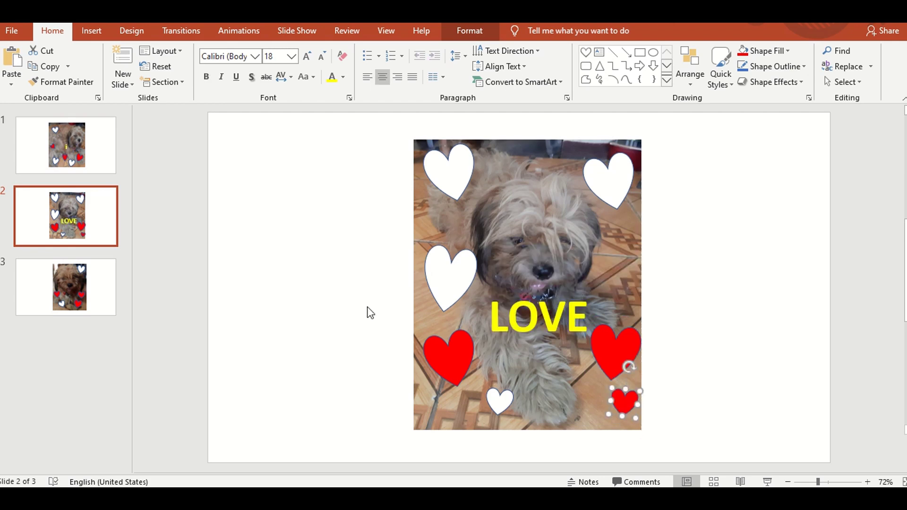
pyautogui.click(76, 289)
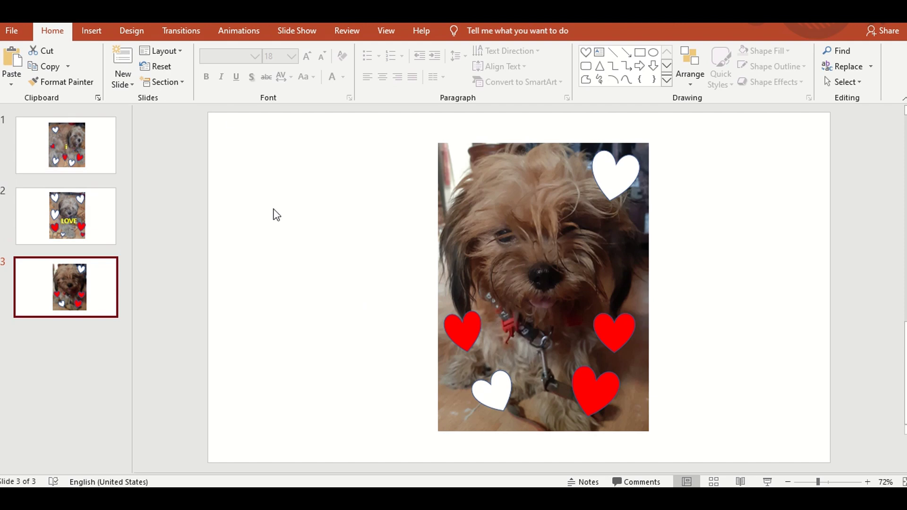
# Step: Add a text box with a yellow 72-point 'U' on slide 3's dog photo
pyautogui.click(83, 32)
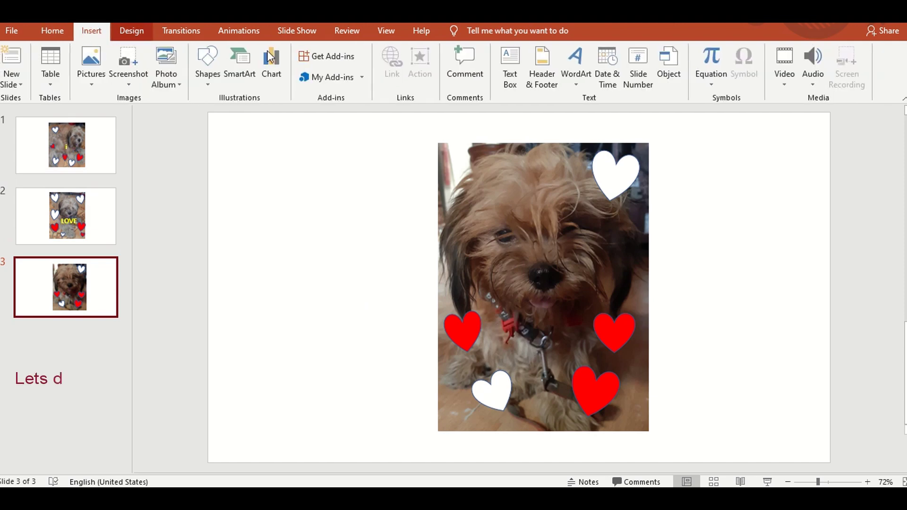
pyautogui.click(513, 66)
pyautogui.moveTo(579, 314); pyautogui.dragTo(511, 363)
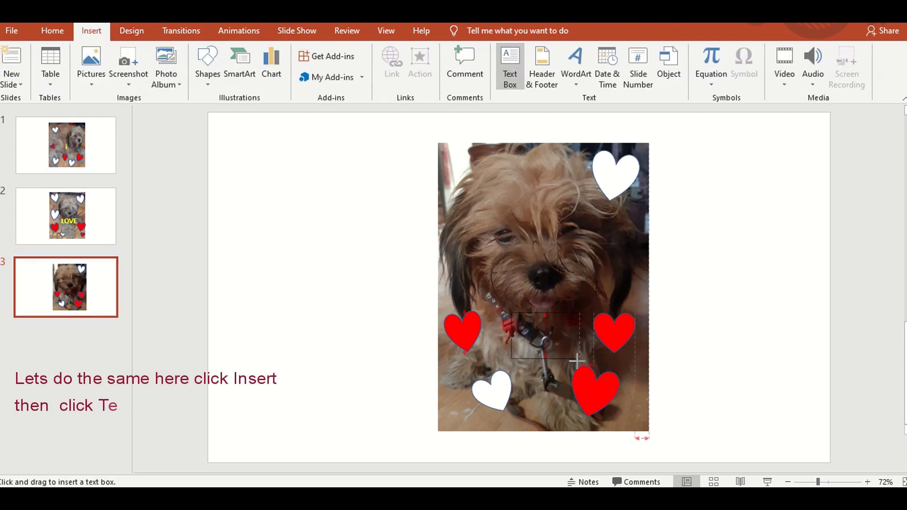
pyautogui.write('U')
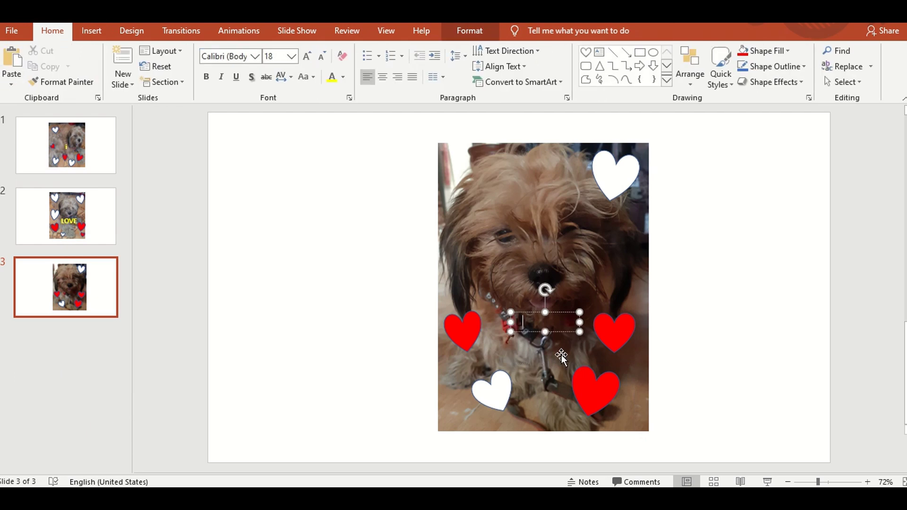
pyautogui.doubleClick(519, 323)
pyautogui.click(636, 298)
pyautogui.click(658, 404)
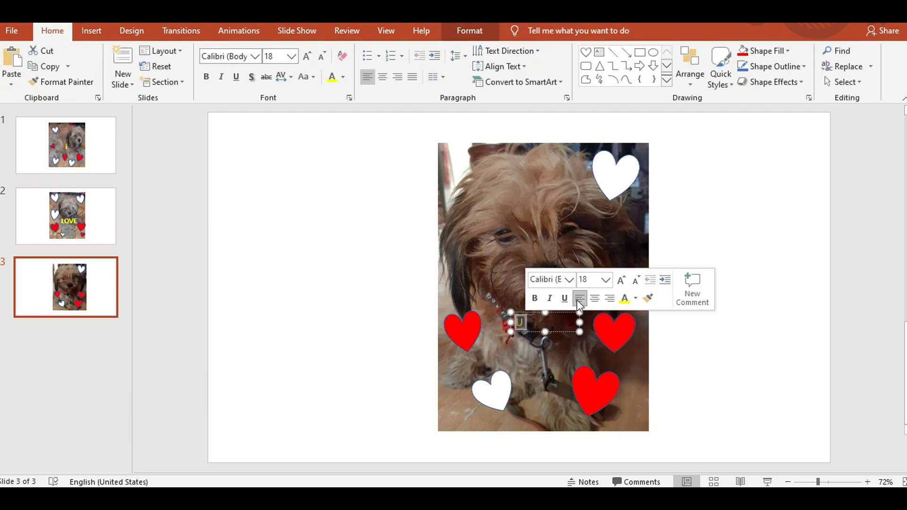
pyautogui.click(607, 280)
pyautogui.click(584, 262)
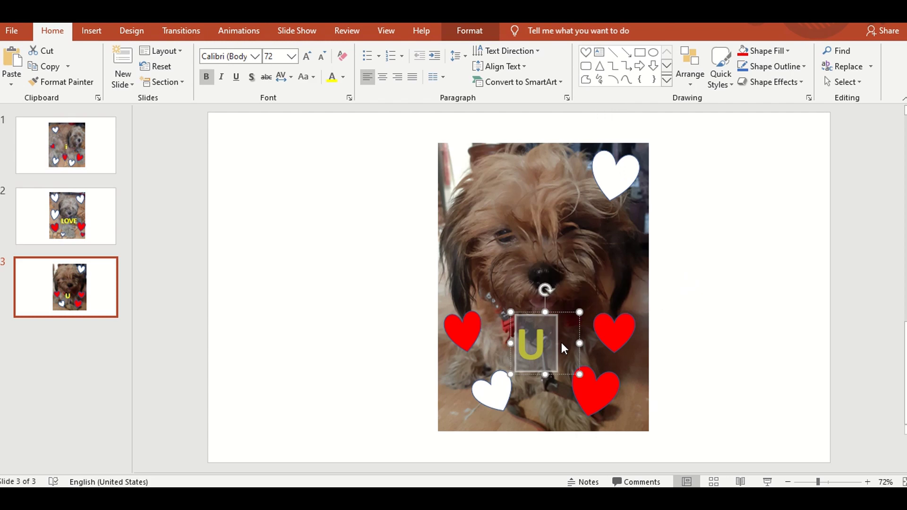
# Step: Play the slideshow from the first slide through to the end
pyautogui.click(234, 29)
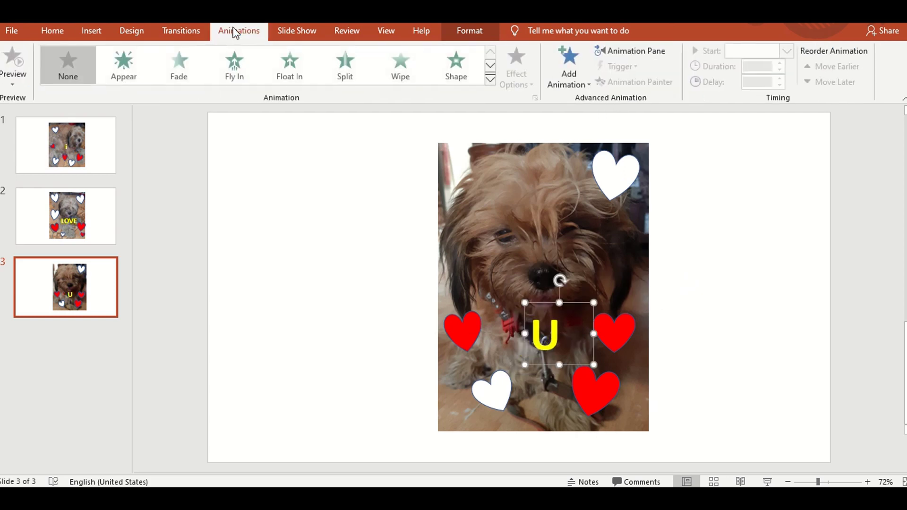
pyautogui.click(309, 30)
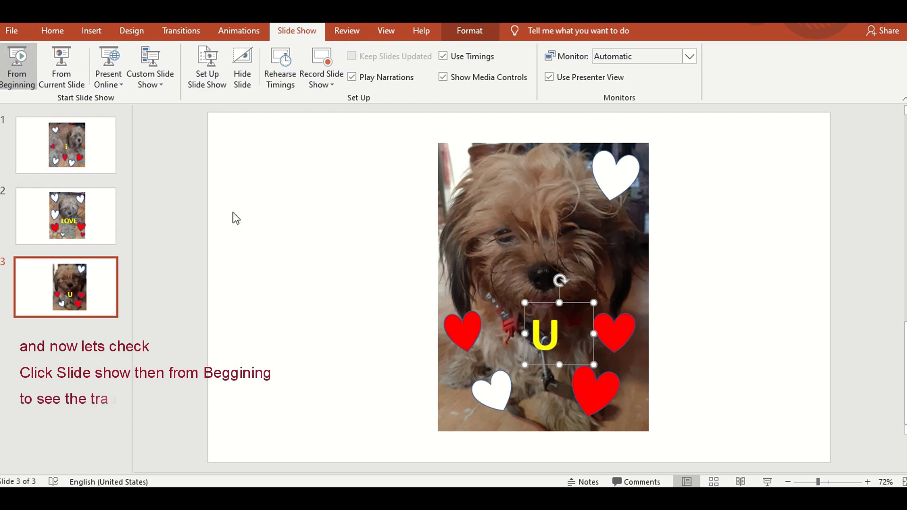
pyautogui.press('F5')
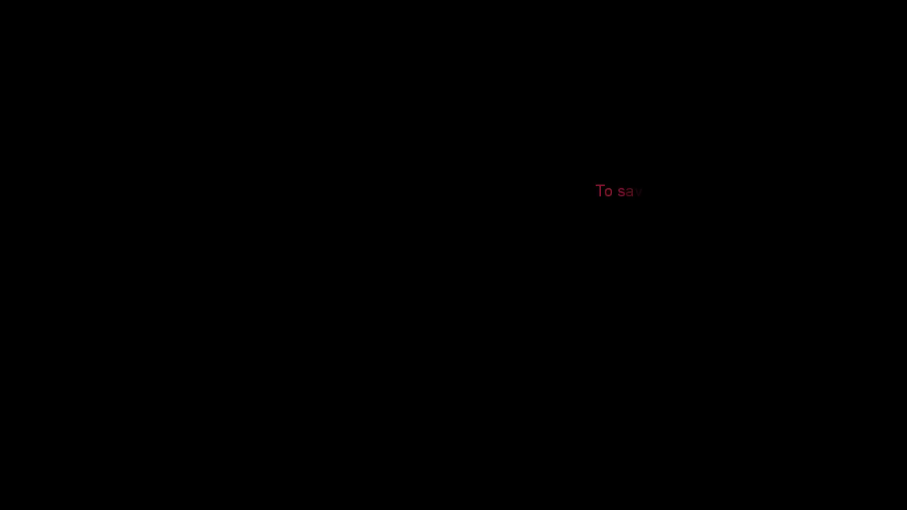
pyautogui.click(18, 38)
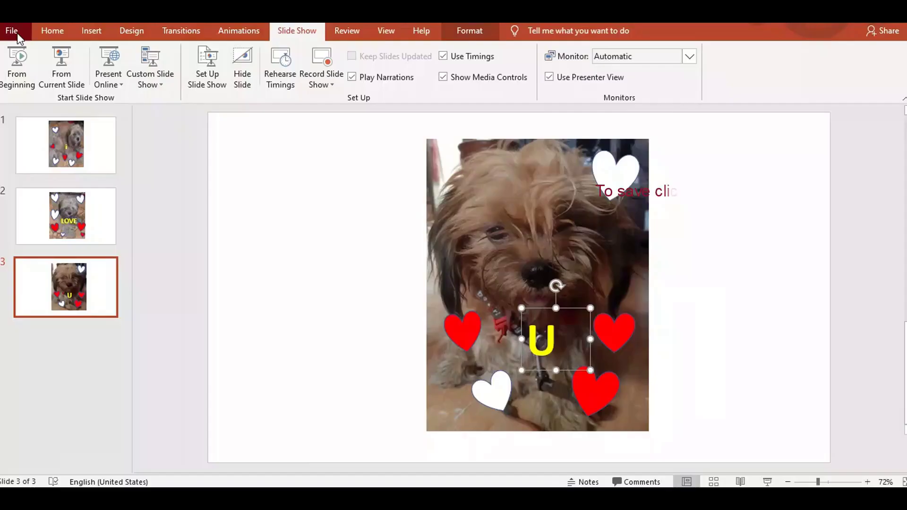
# Step: Create a Medium-quality animated GIF and save it to the Desktop as 'THE GIF IS MY DOG'
pyautogui.click(17, 34)
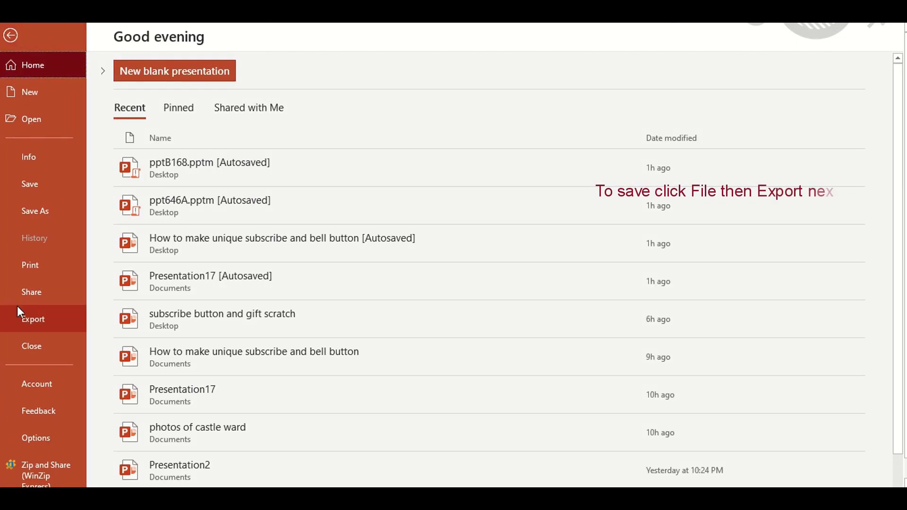
pyautogui.click(18, 320)
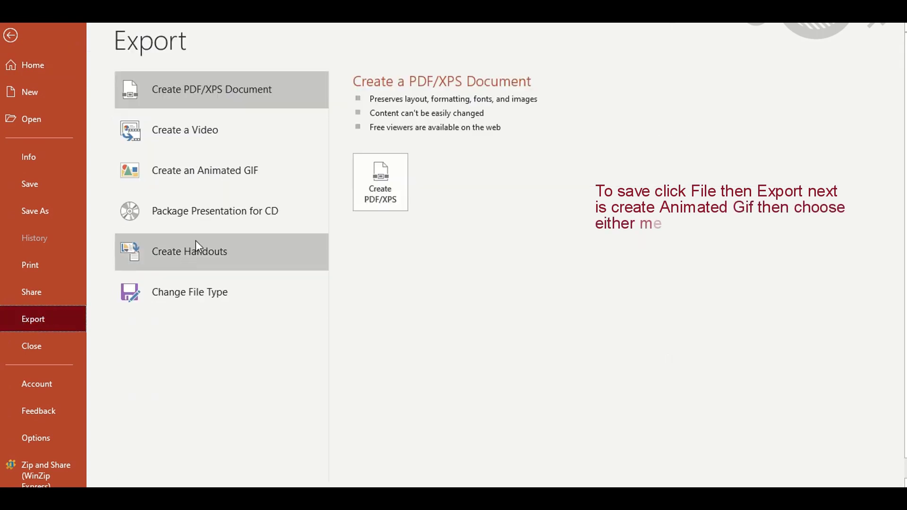
pyautogui.click(194, 171)
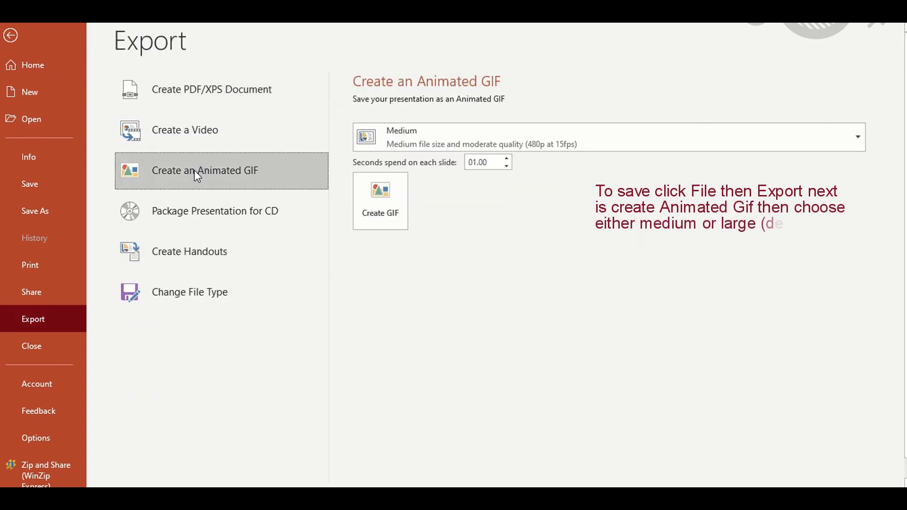
pyautogui.click(405, 147)
pyautogui.click(402, 230)
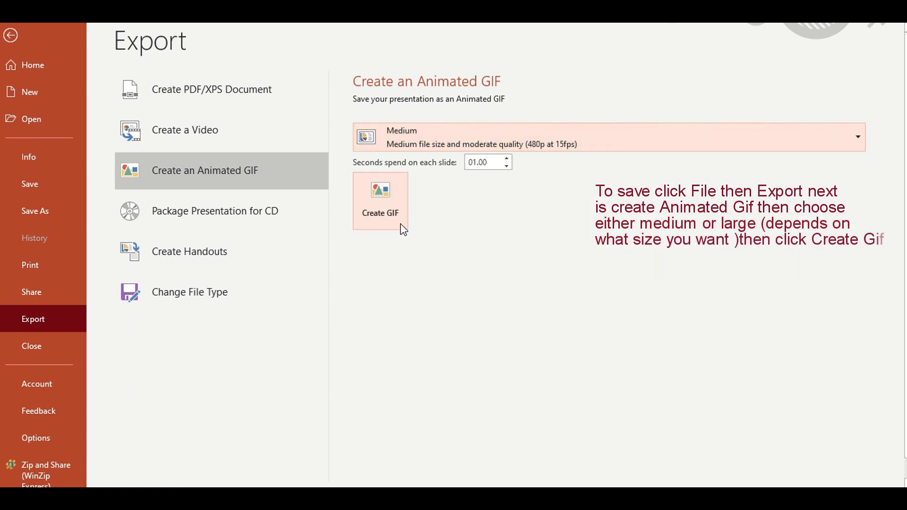
pyautogui.click(404, 229)
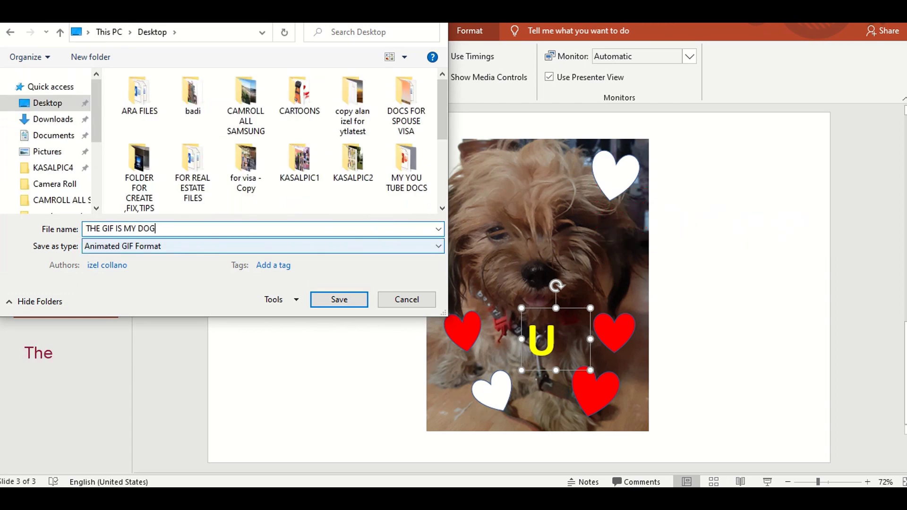
pyautogui.click(356, 299)
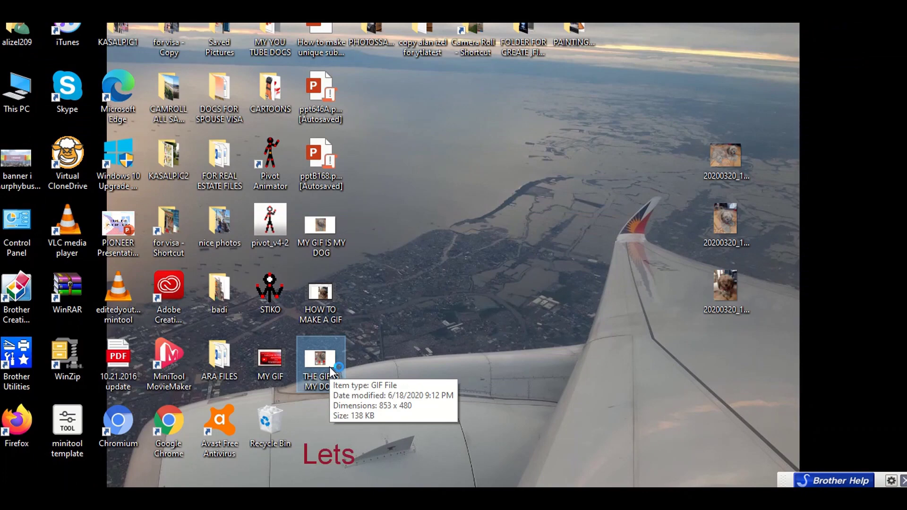
# Step: Open the exported 'THE GIF IS MY DOG' file from the desktop to view it
pyautogui.doubleClick(330, 366)
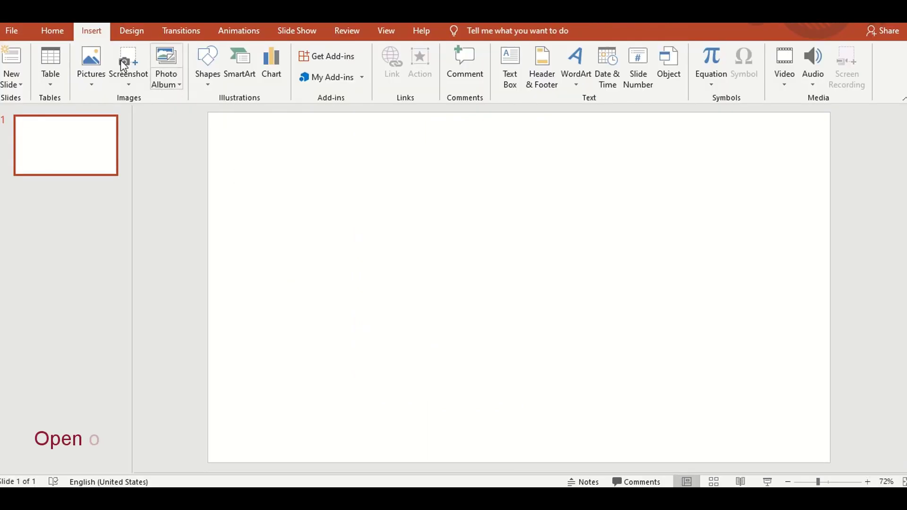
# Step: Give the blank slide a solid Dark Red background fill
pyautogui.click(93, 85)
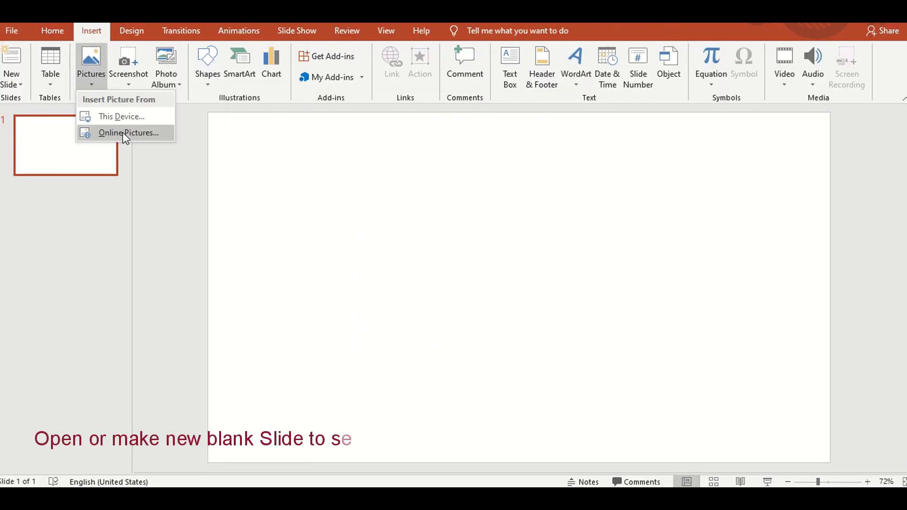
pyautogui.click(96, 138)
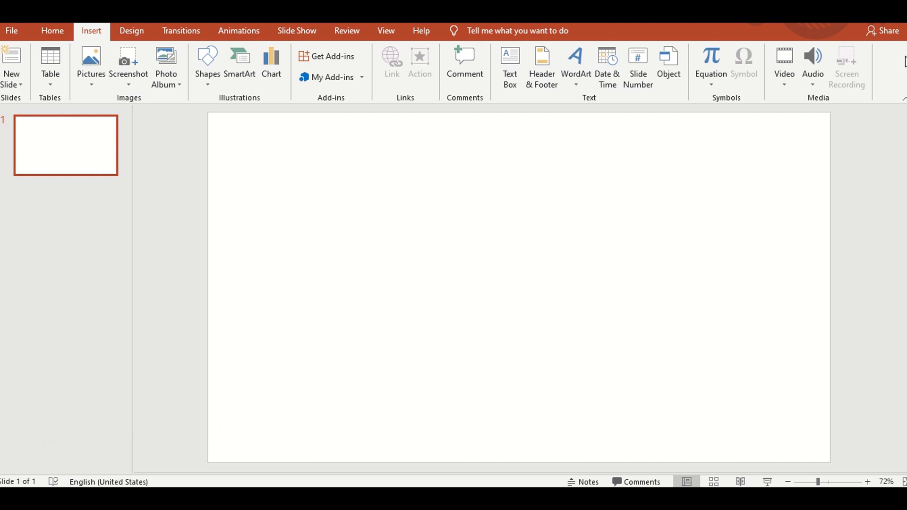
pyautogui.click(132, 32)
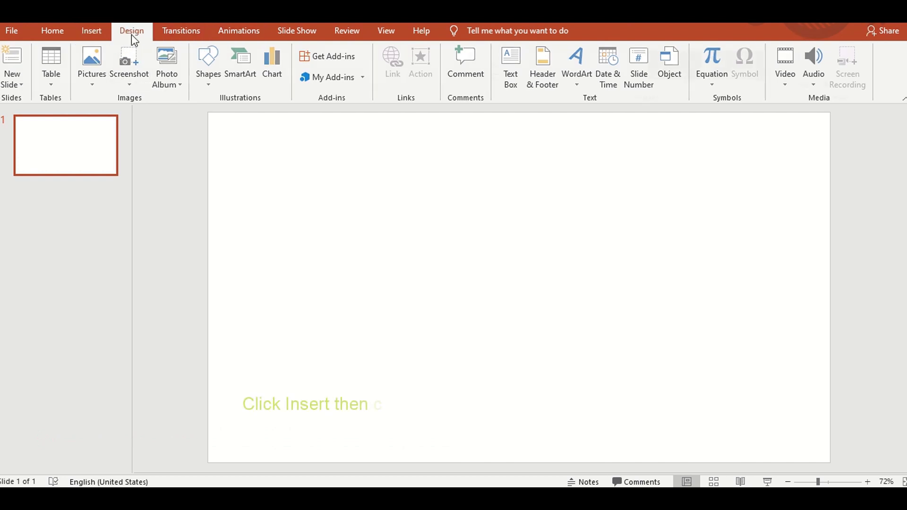
pyautogui.click(849, 71)
pyautogui.click(878, 282)
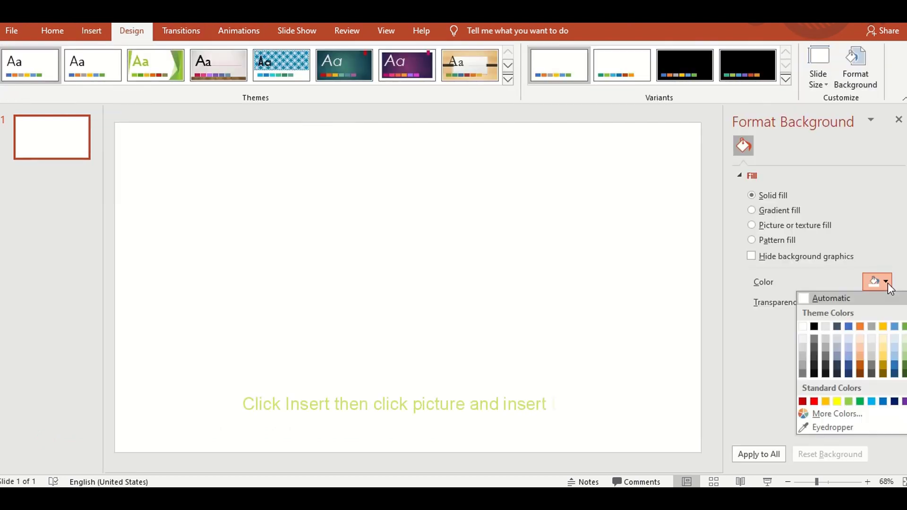
pyautogui.click(802, 402)
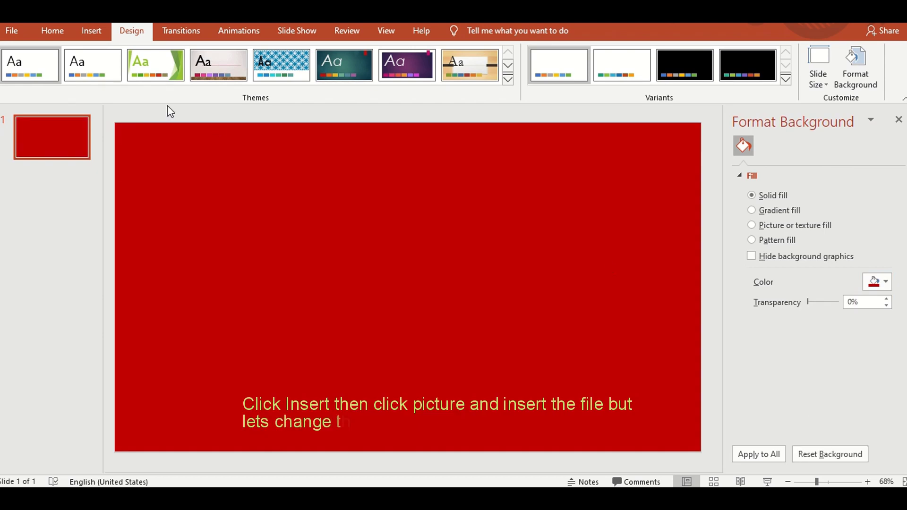
# Step: Insert the exported dog GIF from this device onto the slide
pyautogui.click(92, 32)
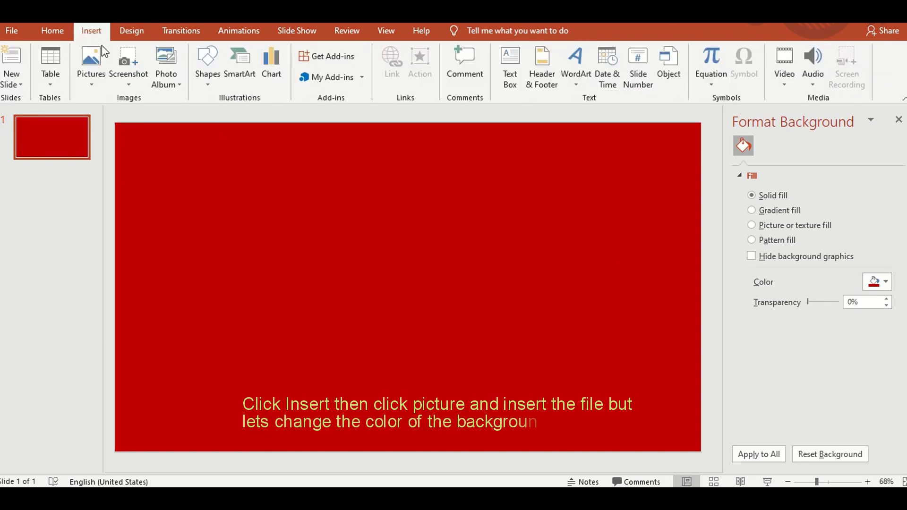
pyautogui.click(92, 61)
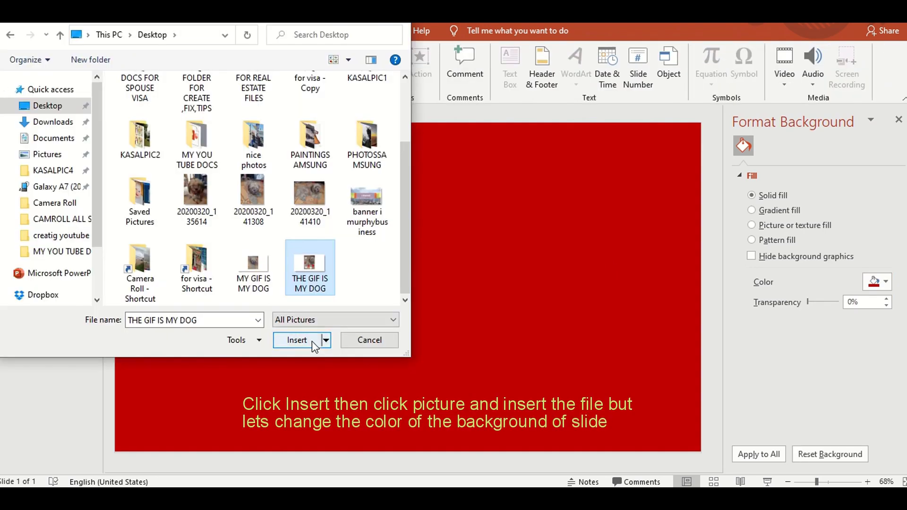
pyautogui.click(297, 340)
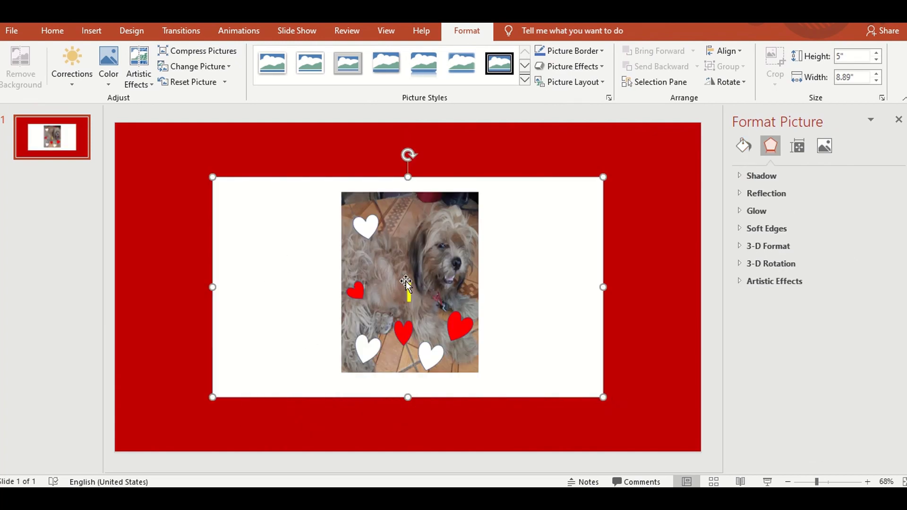
# Step: Preview the GIF on the red slide as a slideshow from the current slide
pyautogui.click(283, 31)
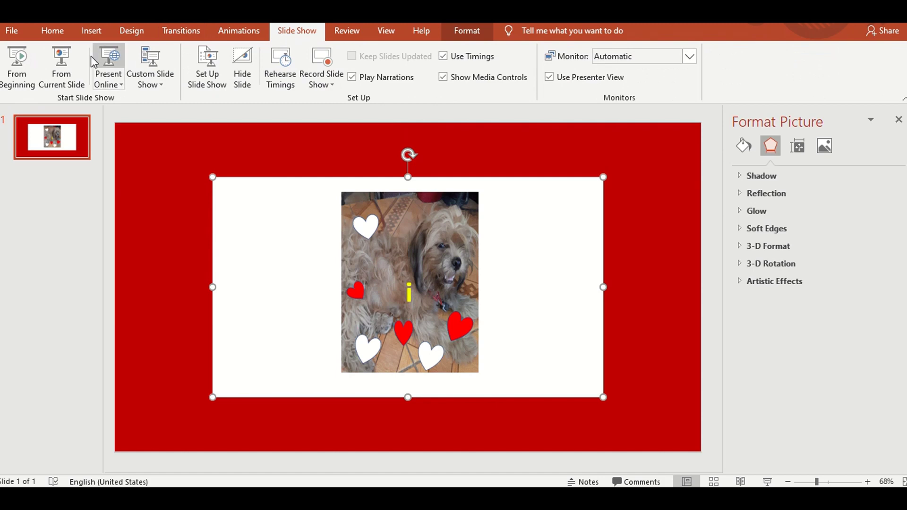
pyautogui.click(69, 58)
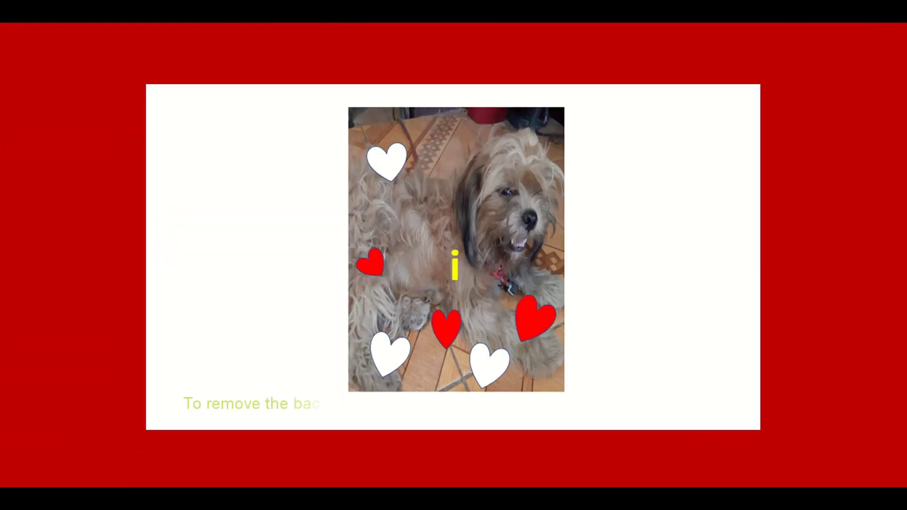
pyautogui.press('Escape')
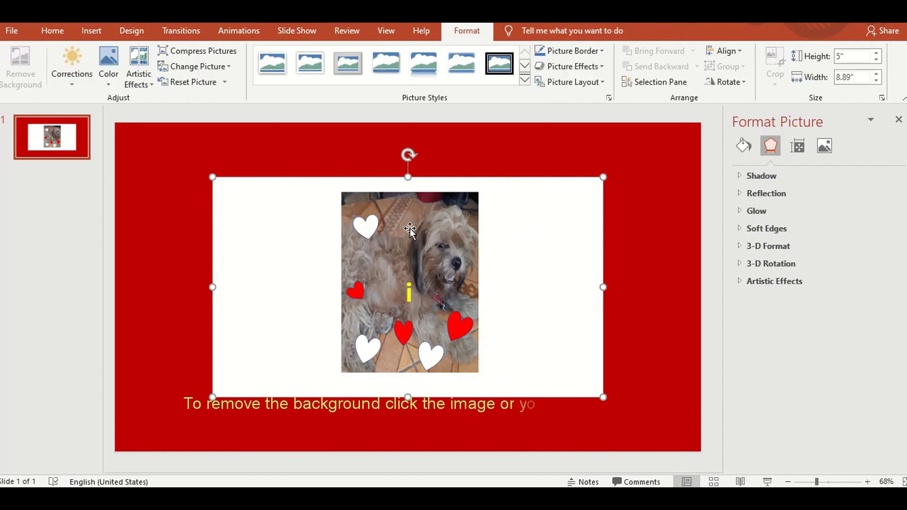
# Step: Make the GIF's white background transparent, then play the slideshow from the beginning
pyautogui.click(104, 87)
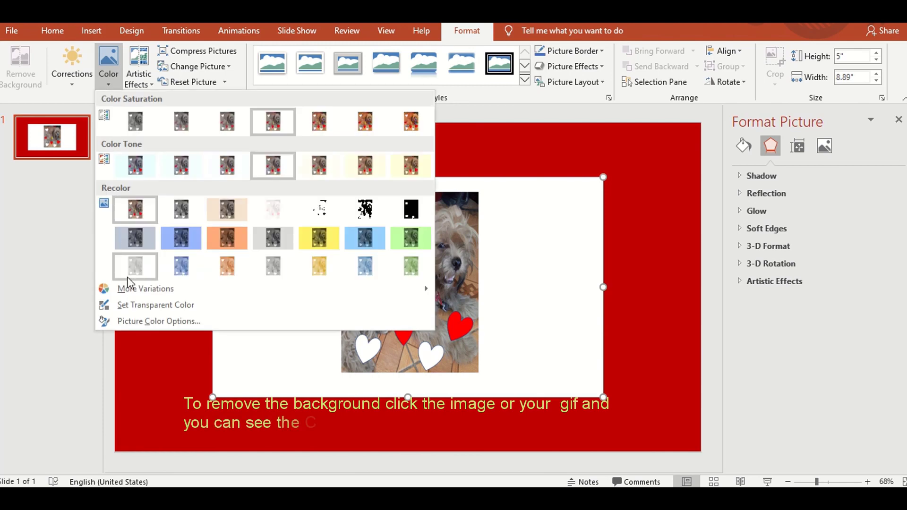
pyautogui.click(134, 303)
pyautogui.click(267, 278)
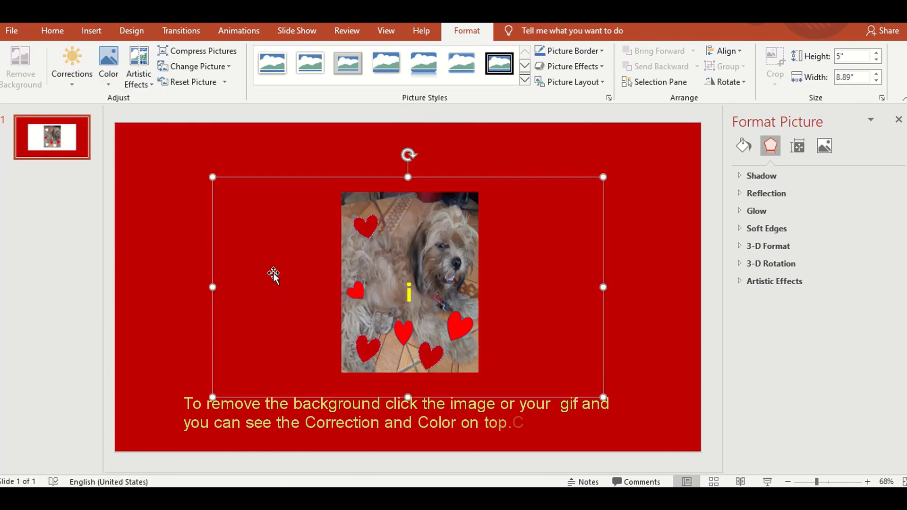
pyautogui.click(294, 31)
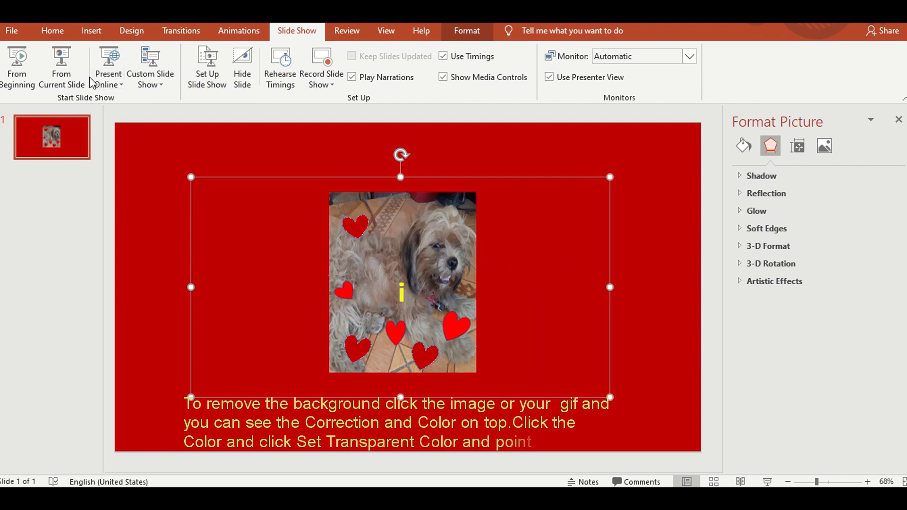
pyautogui.click(17, 68)
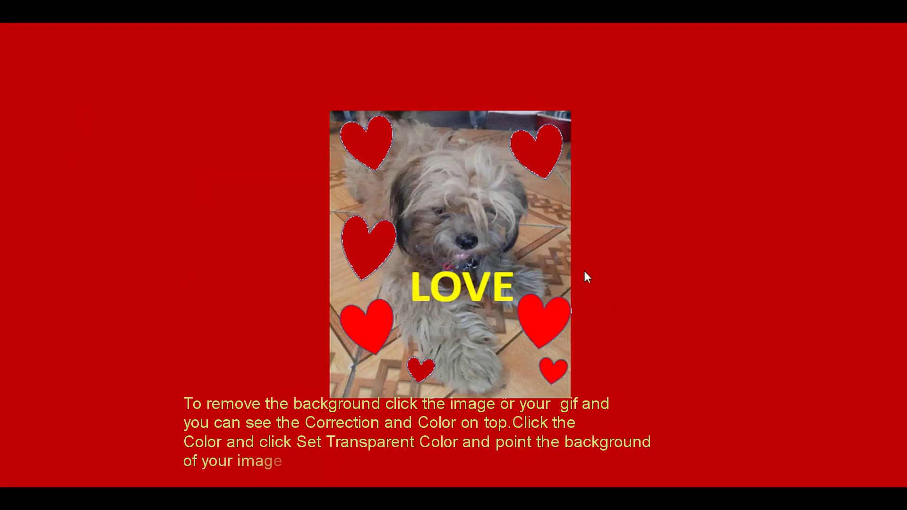